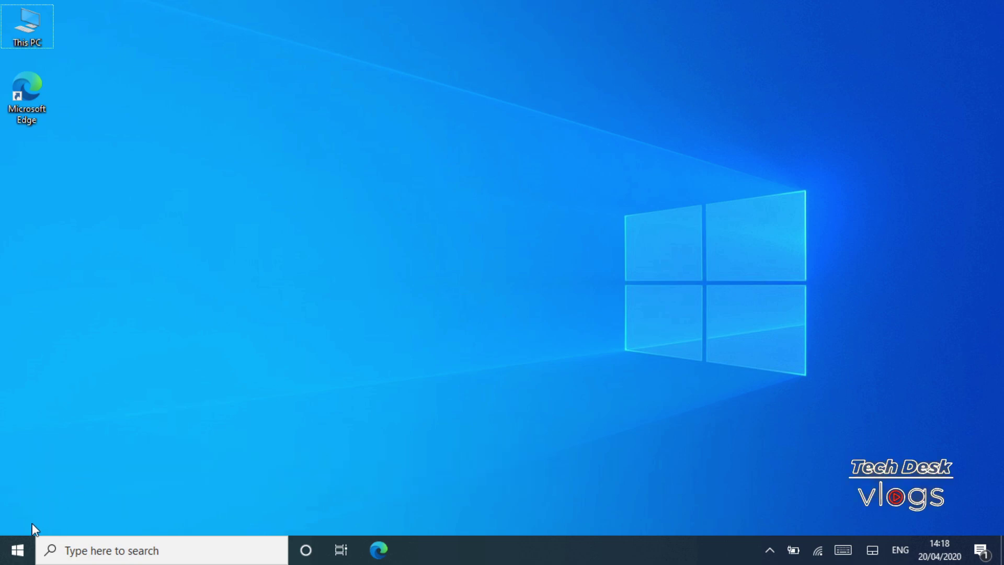
Begin Reset this PC from the Update & Security Recovery page, choosing Keep my files.
click(21, 549)
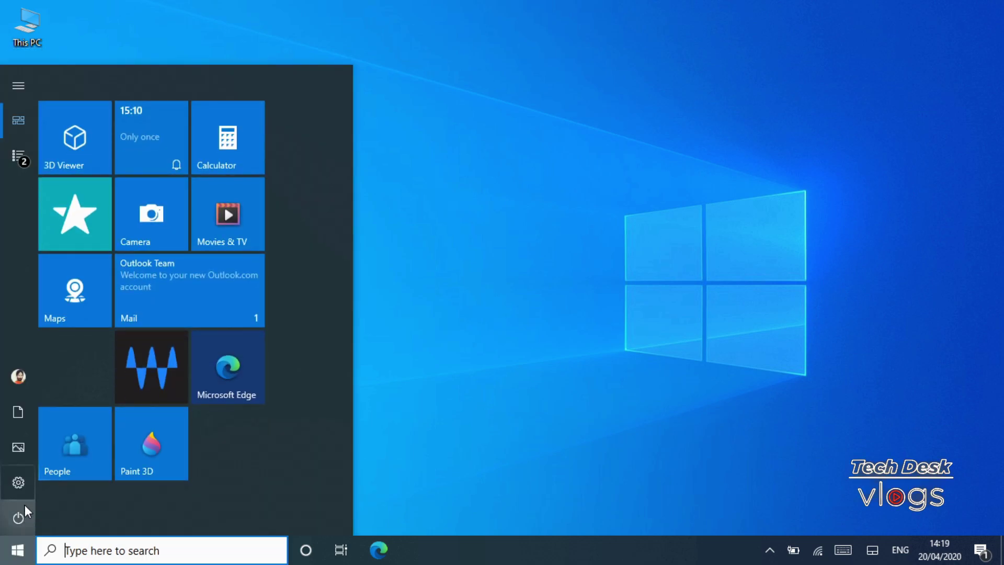
click(24, 488)
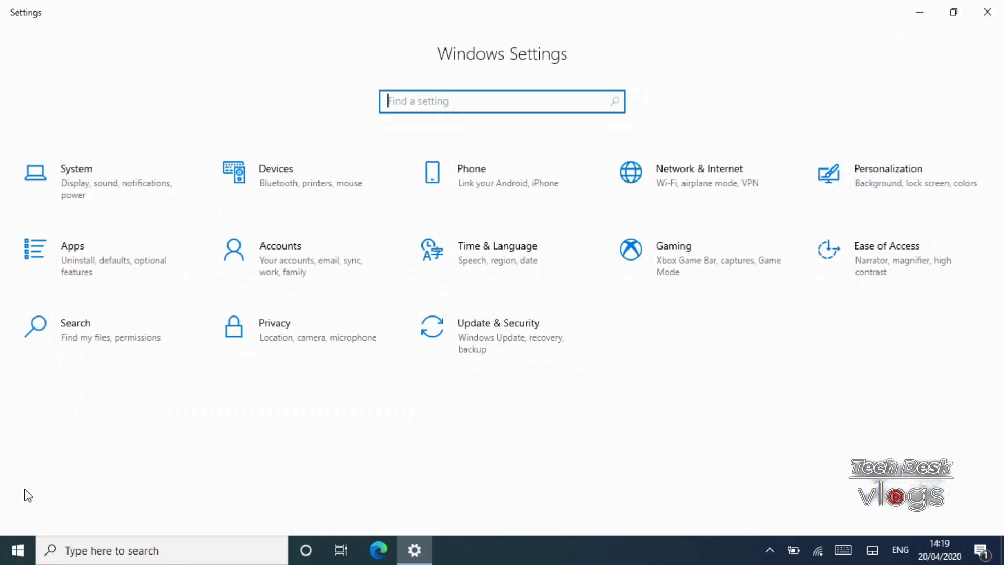
click(510, 359)
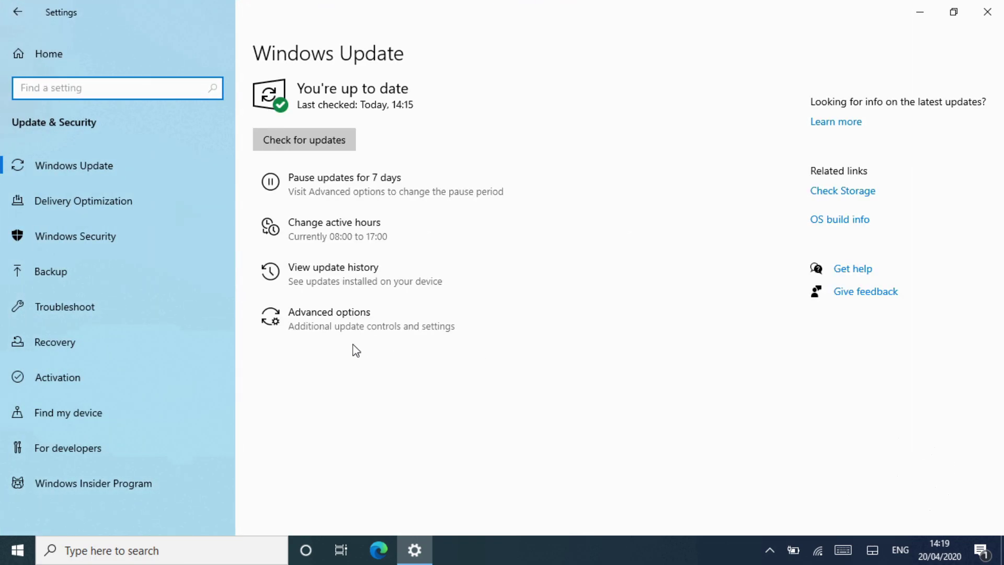
click(174, 347)
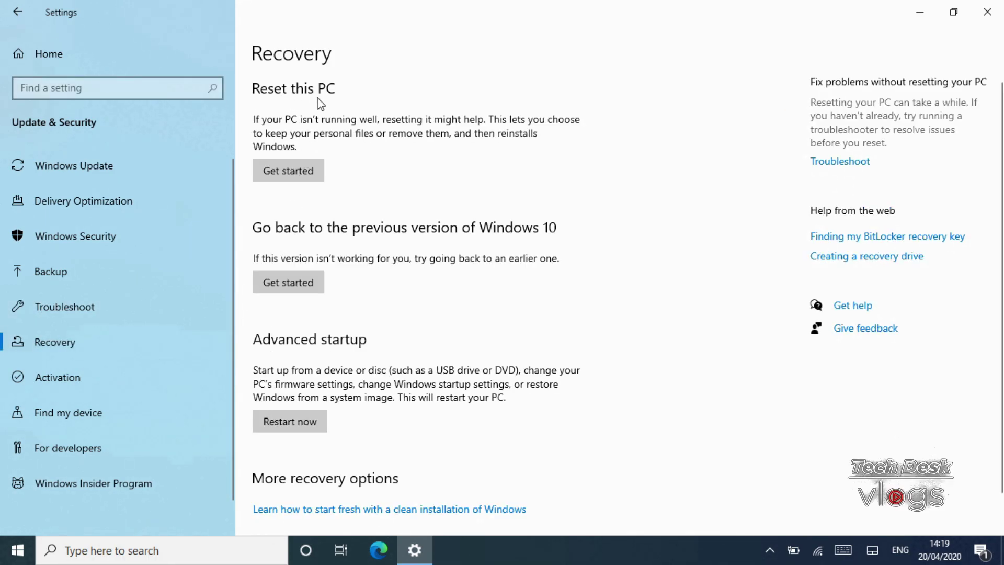
click(321, 176)
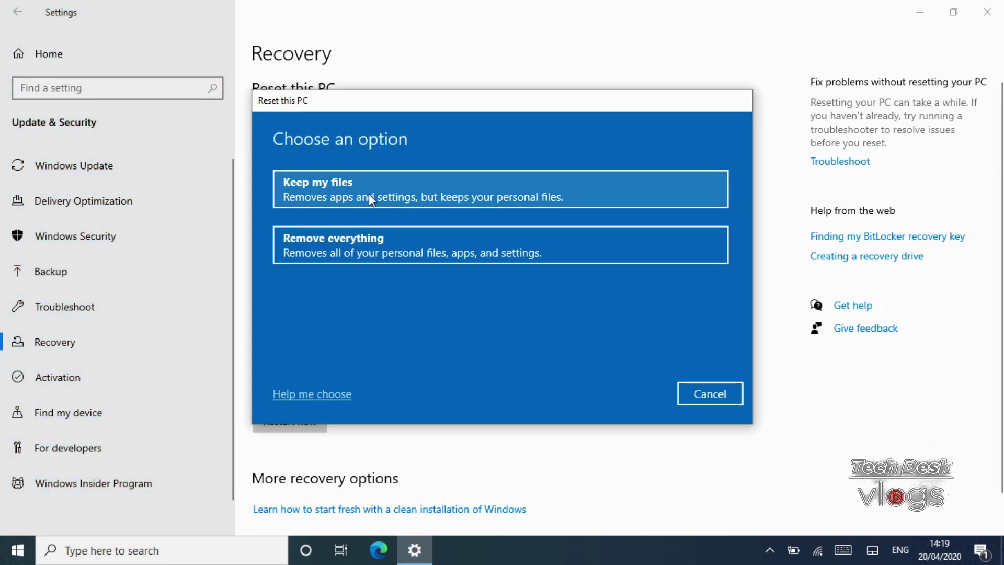
click(600, 204)
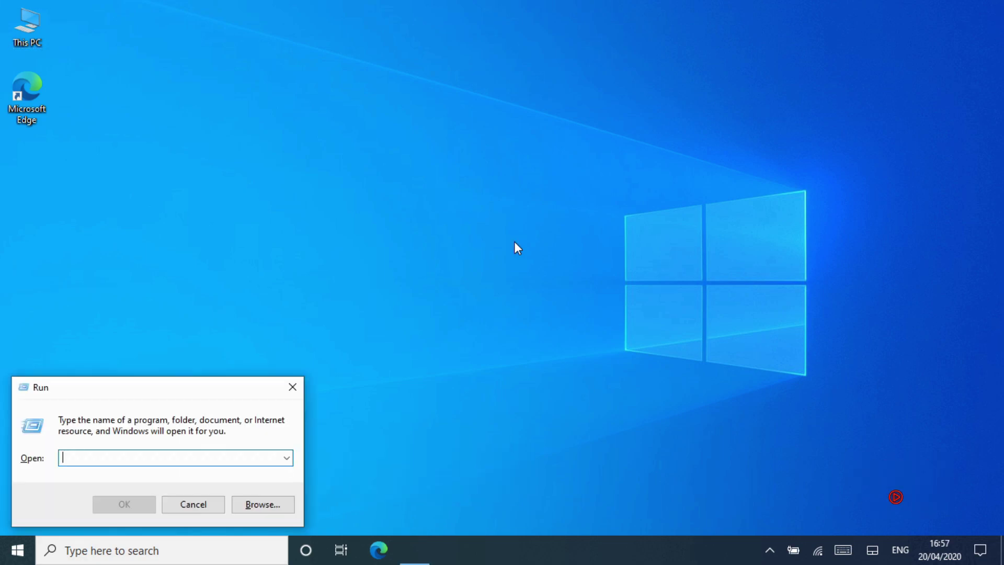
Launch Notepad and then Calculator from the Run prompt.
text(not)
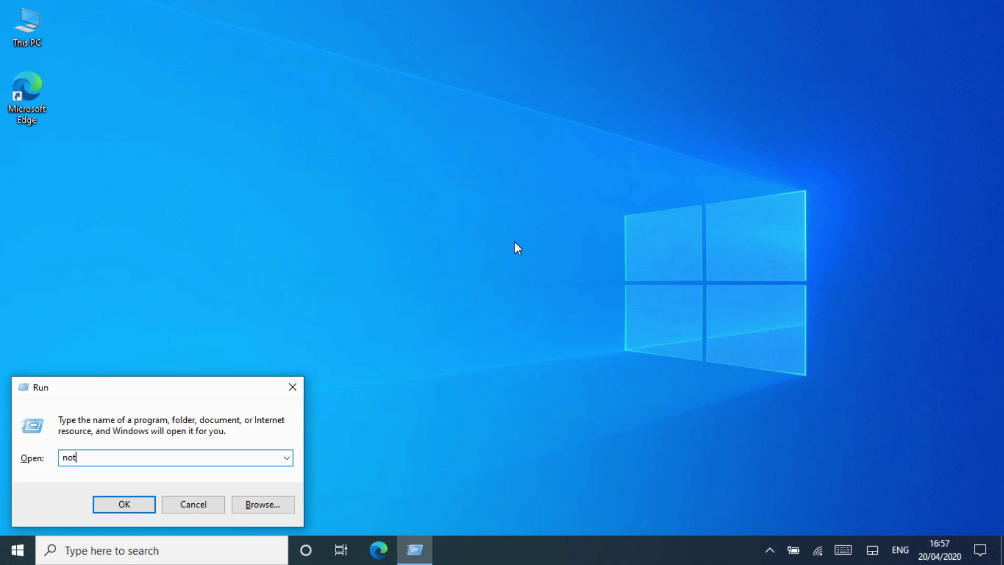
text(epad)
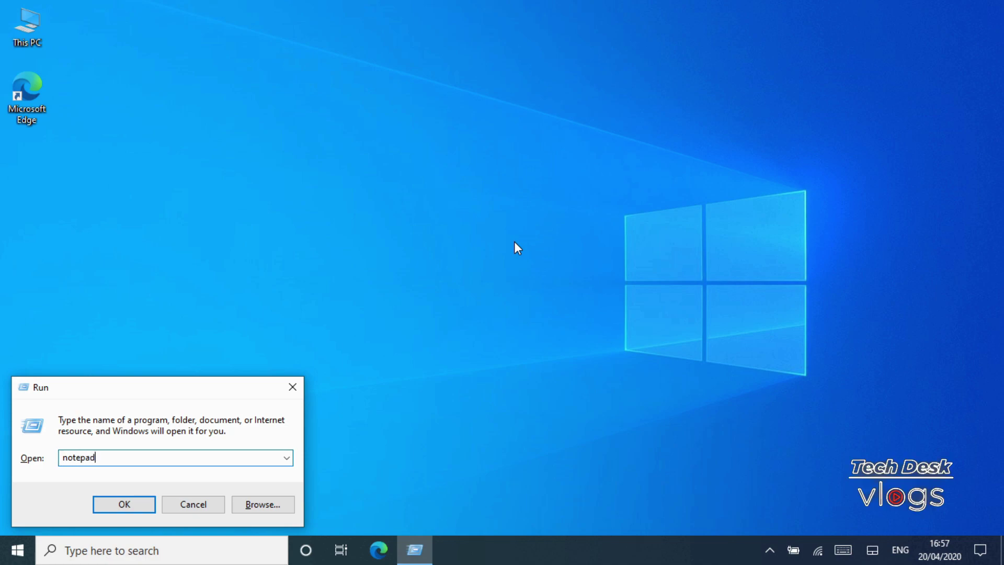
key(Return)
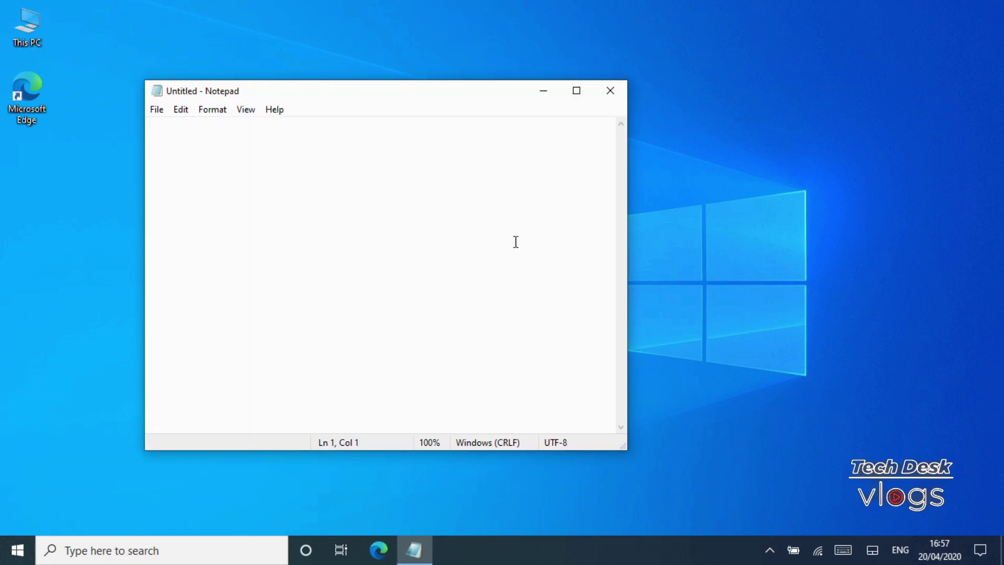
key(super+r)
text(ca)
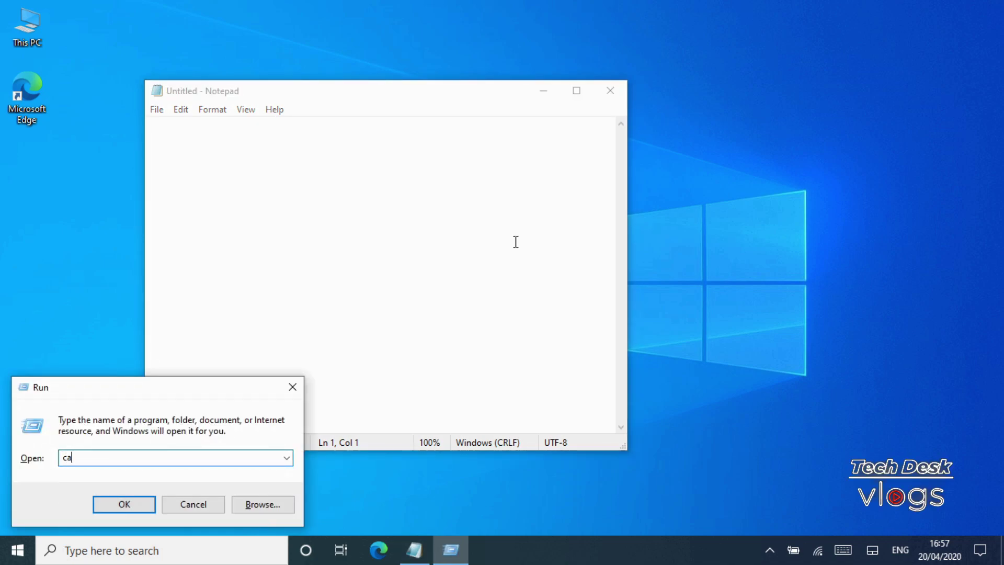
text(lc)
key(Return)
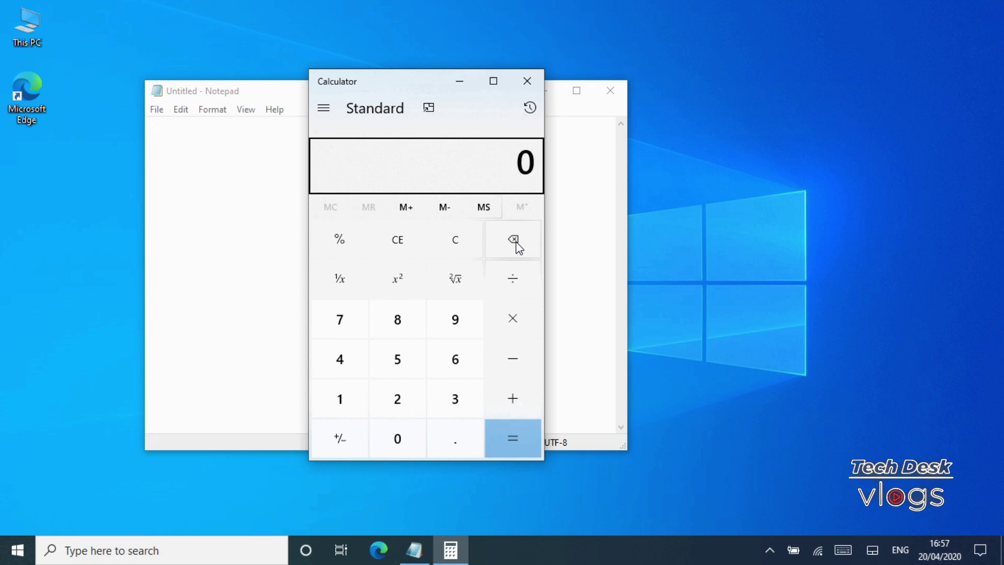
Put Calculator in compact always-on-top mode over Notepad and type 'jhj' in Notepad.
drag(440, 90, 441, 125)
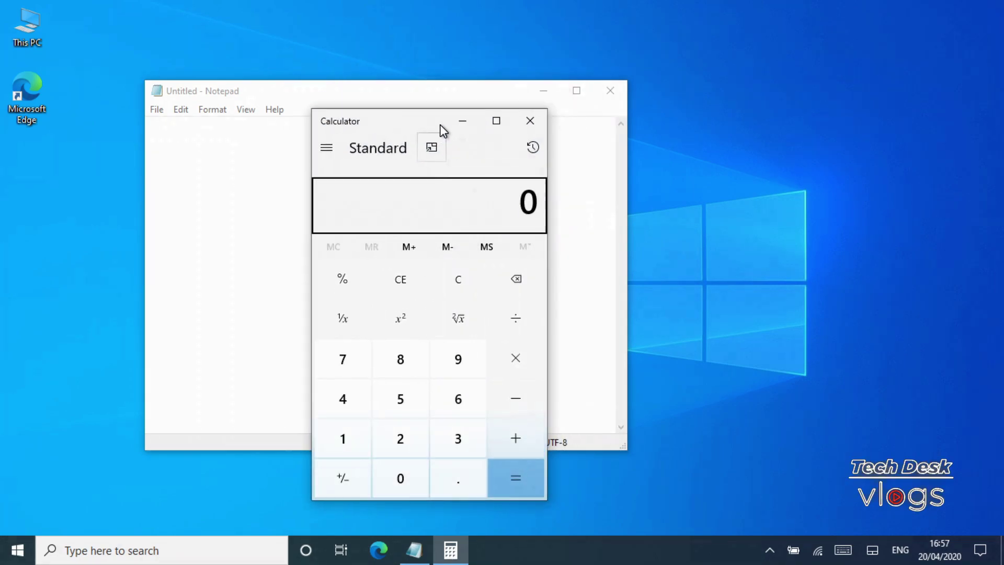
click(256, 208)
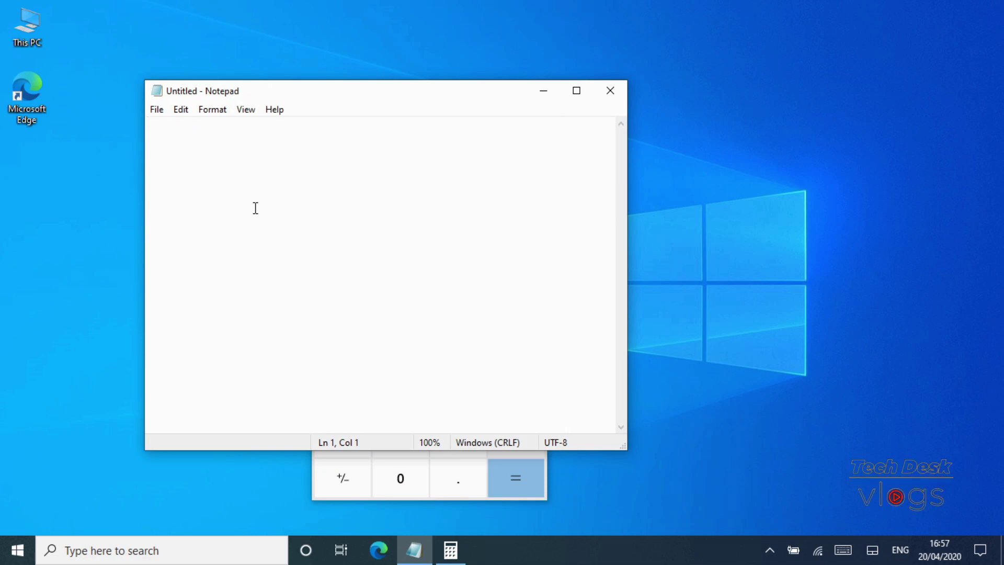
click(379, 497)
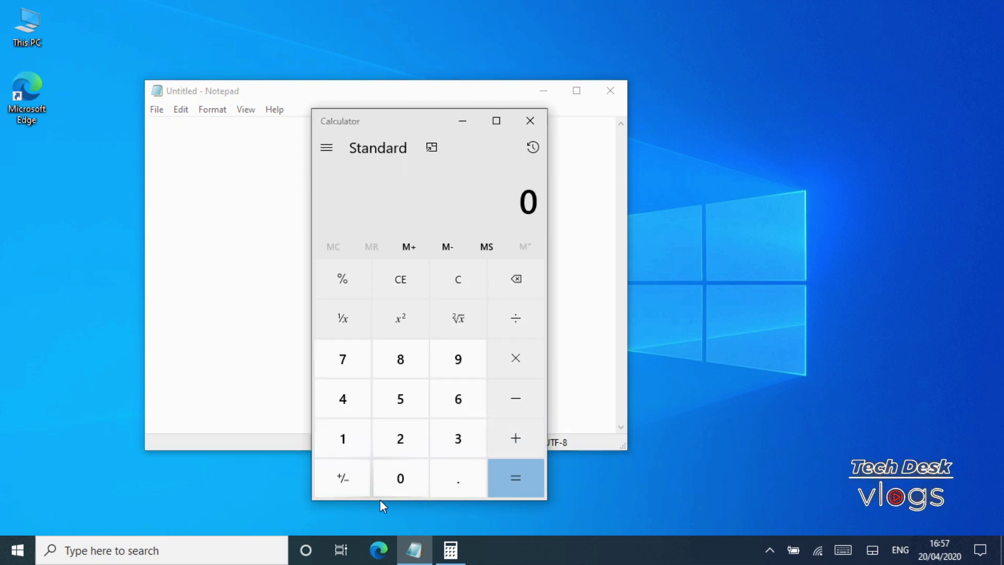
click(434, 156)
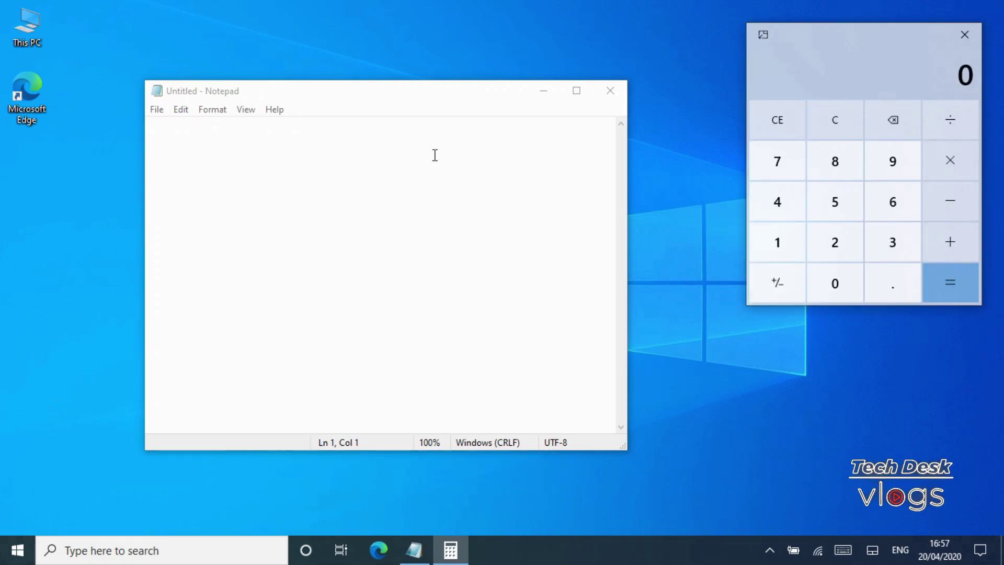
drag(873, 33, 457, 174)
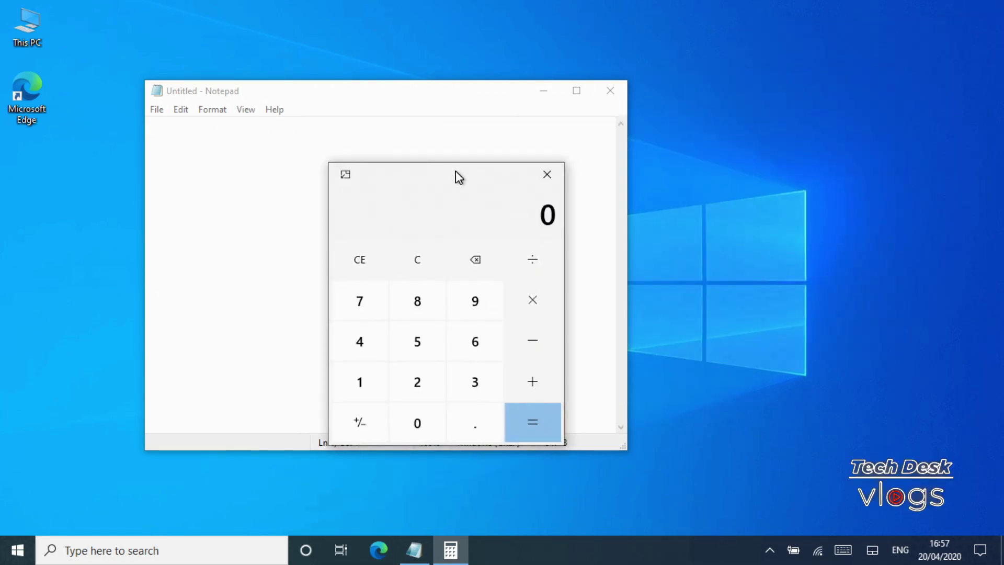
click(278, 205)
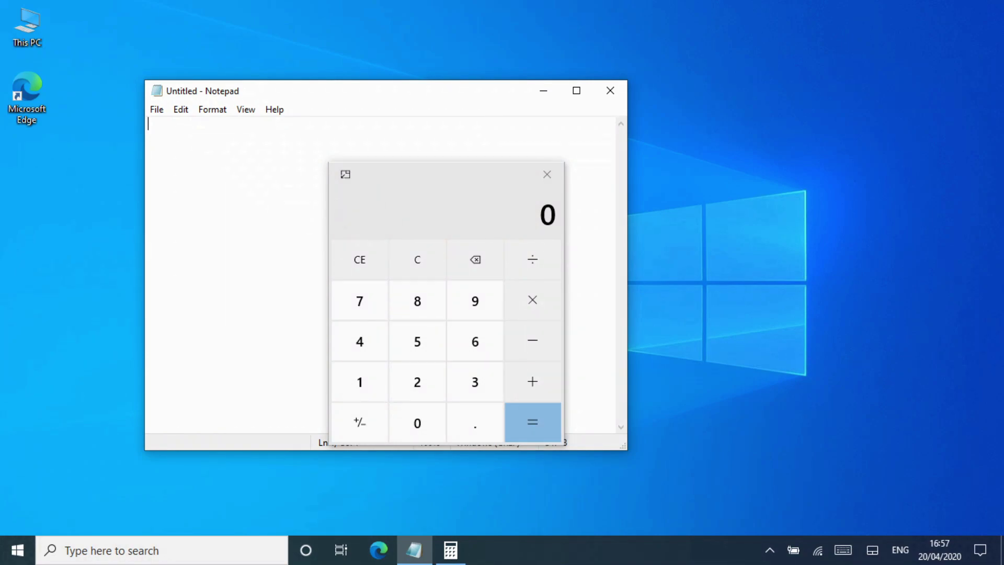
text(jhj)
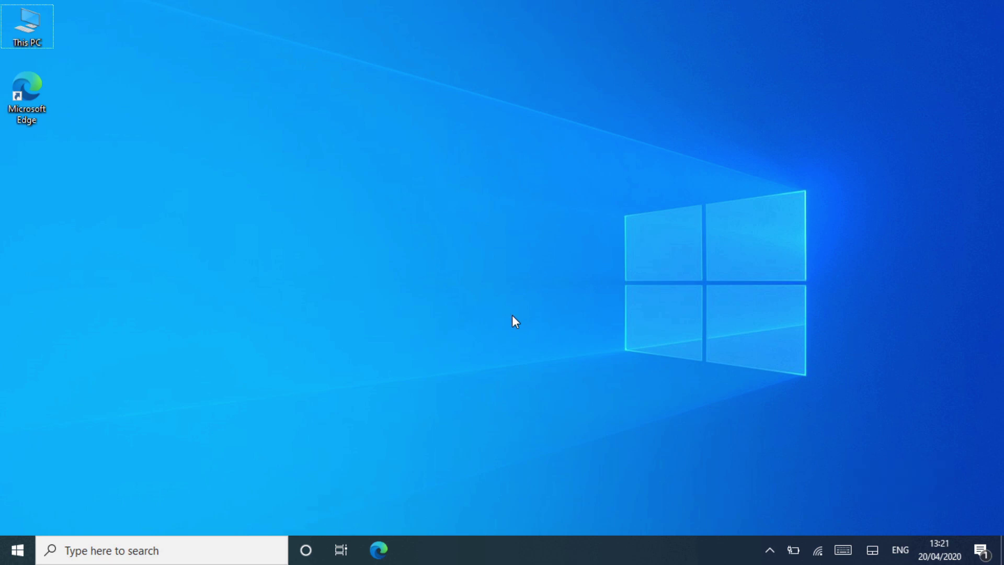
right_click(531, 544)
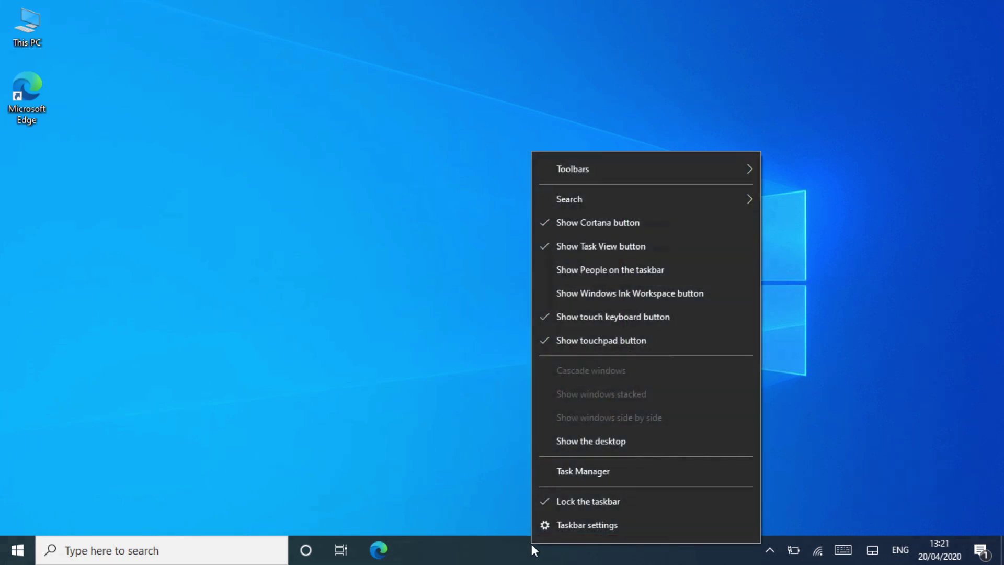
click(664, 228)
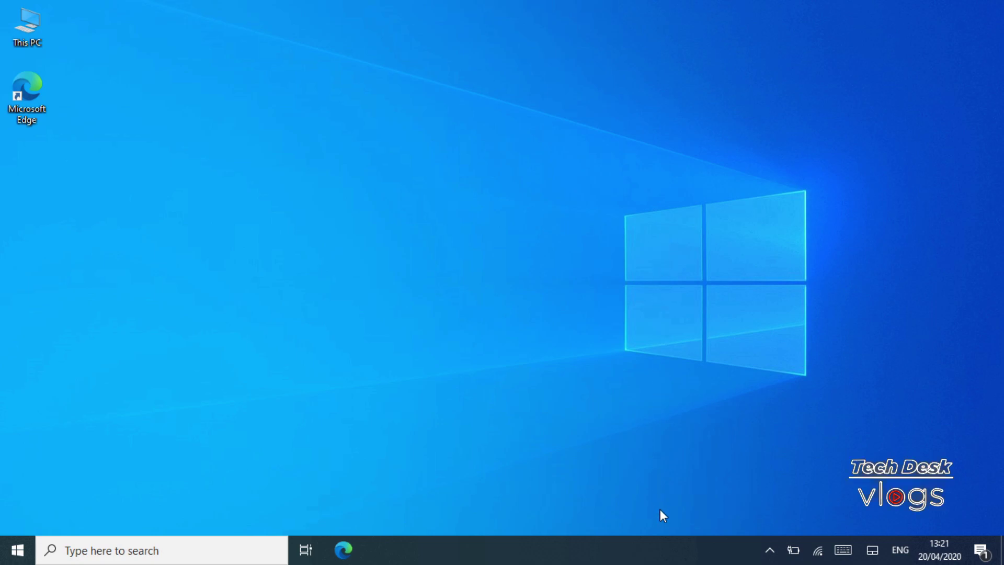
right_click(664, 546)
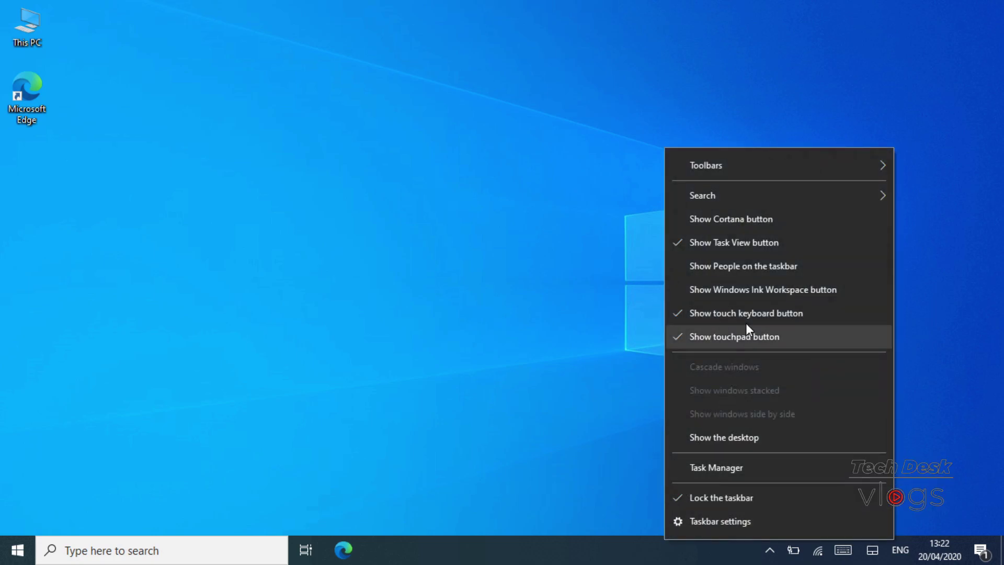
click(791, 228)
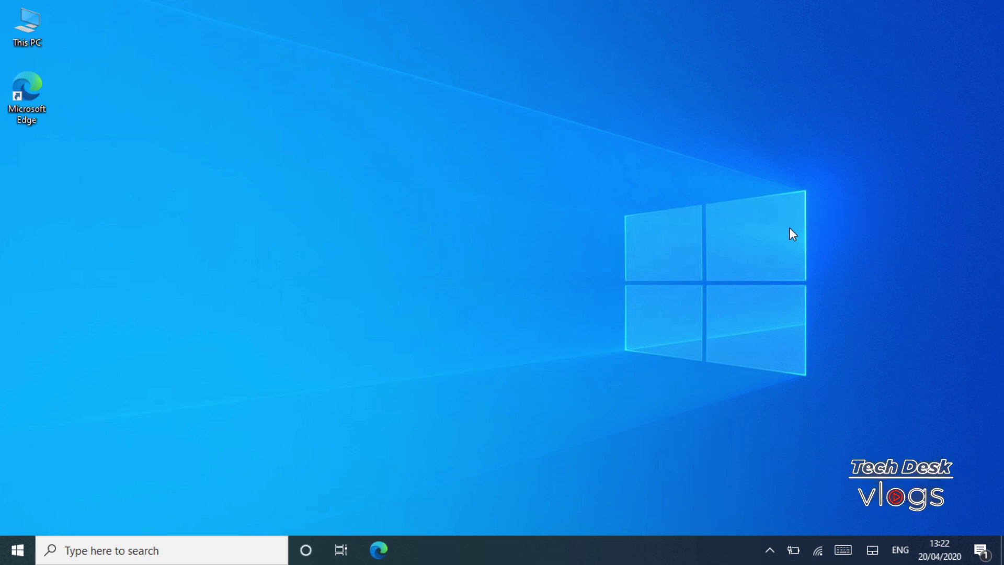
Ask Cortana the typed question 'How is the weather'.
click(306, 549)
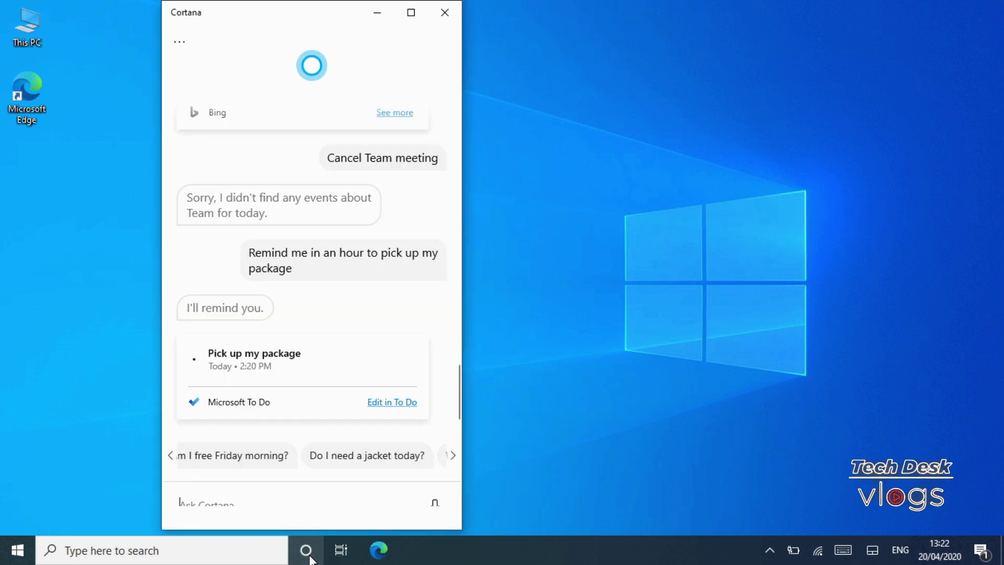
click(311, 511)
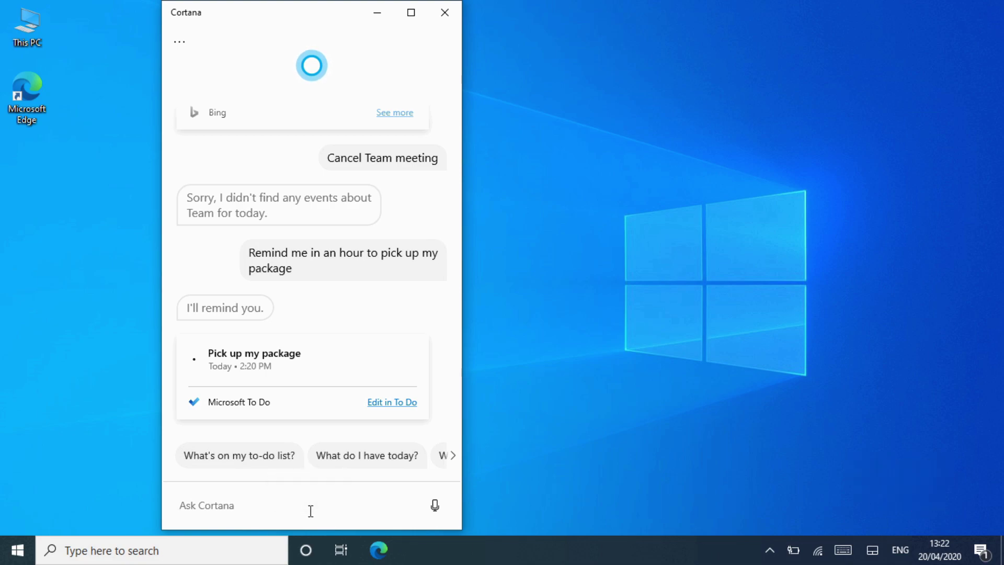
text(How is th)
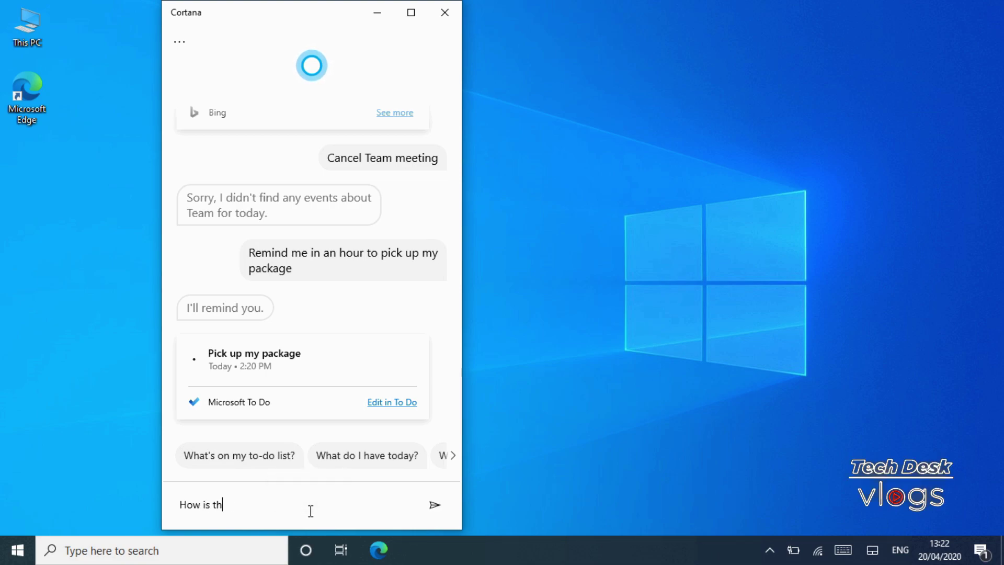
text(e weather)
click(434, 506)
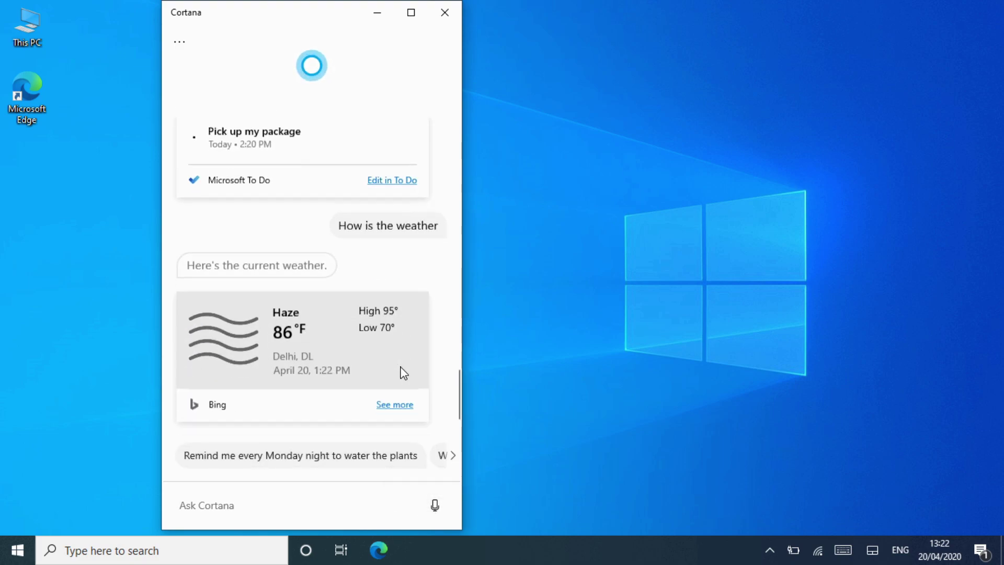
Send Cortana's reminder, headlines and Microsoft news suggestions, page through more chips, then start a voice question.
click(316, 462)
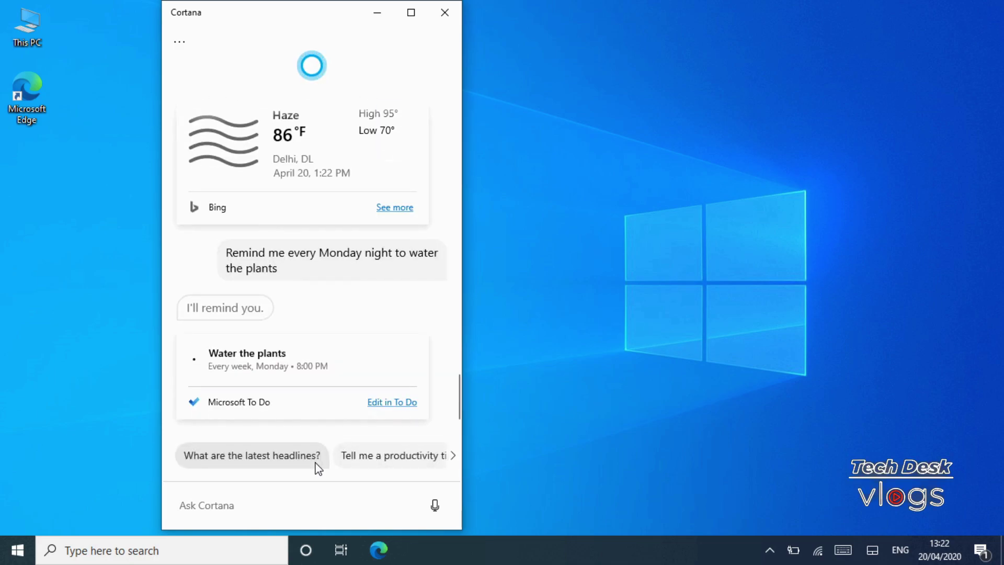
click(316, 462)
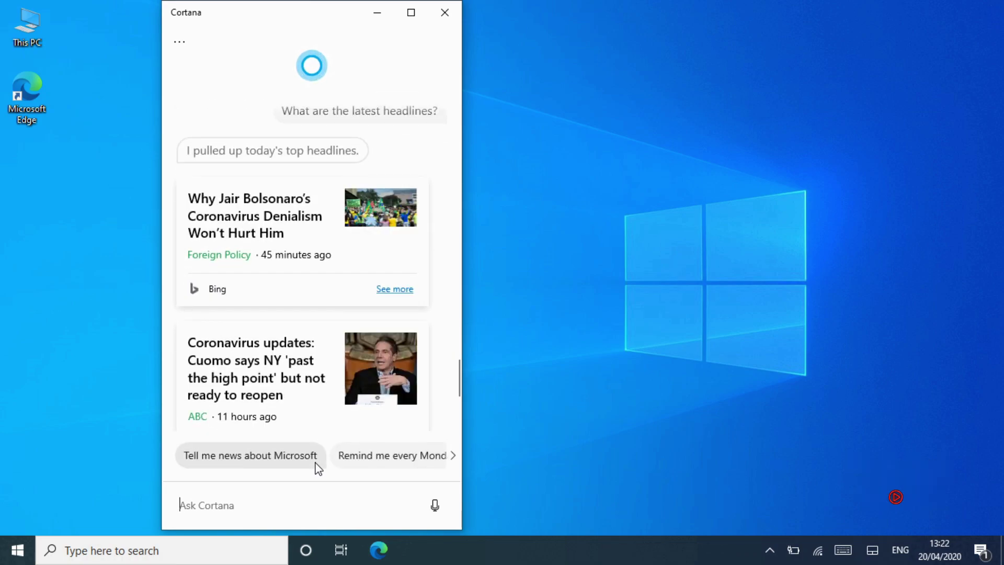
click(316, 462)
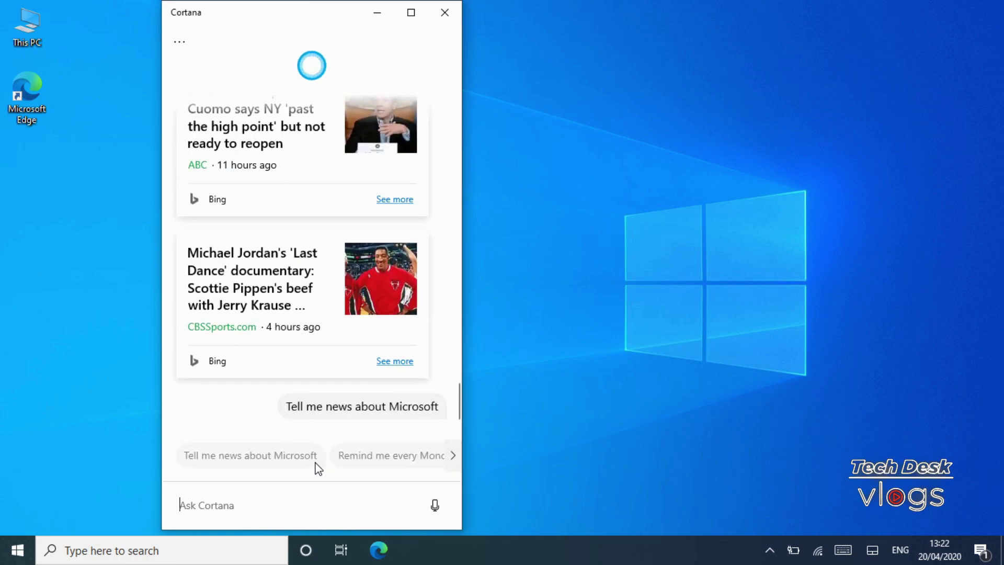
click(452, 457)
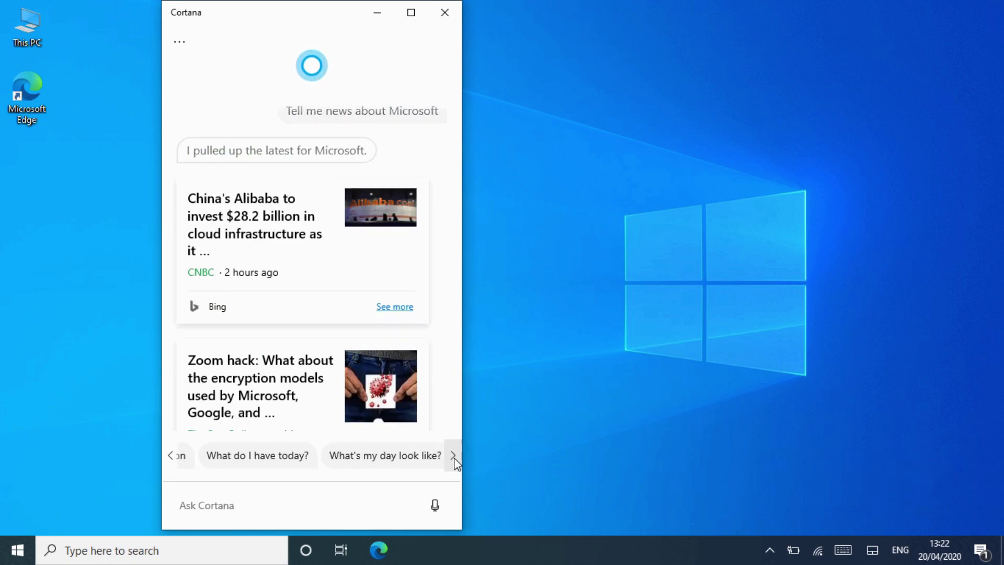
click(453, 456)
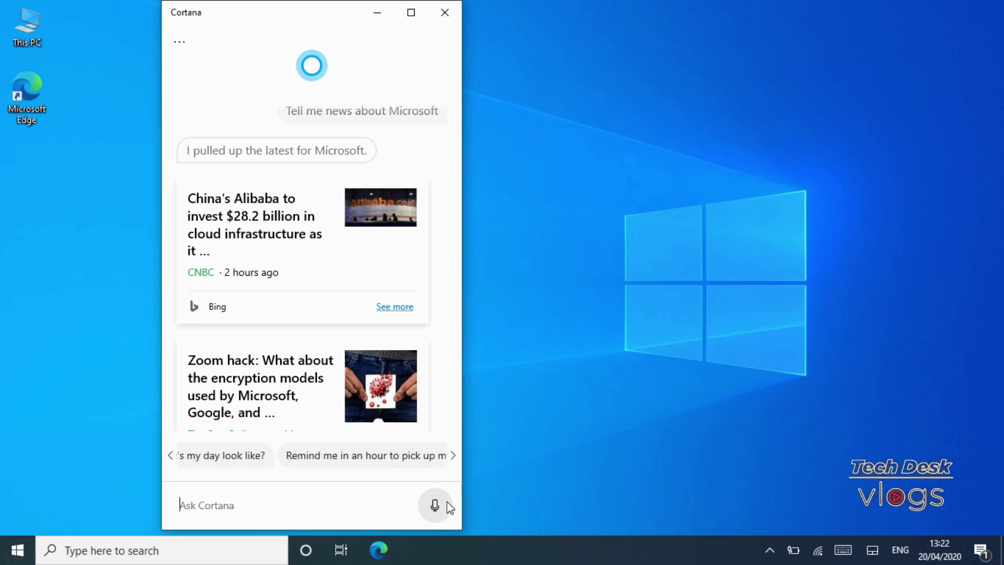
click(445, 518)
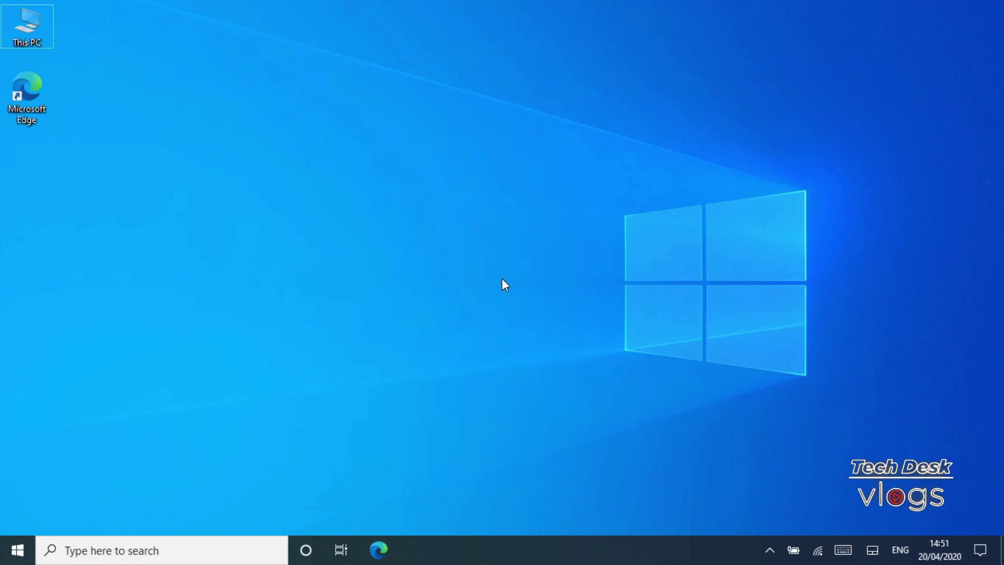
Open Task Manager's Performance tab and view the Disk 0 (C:) and Wi-Fi details.
right_click(643, 554)
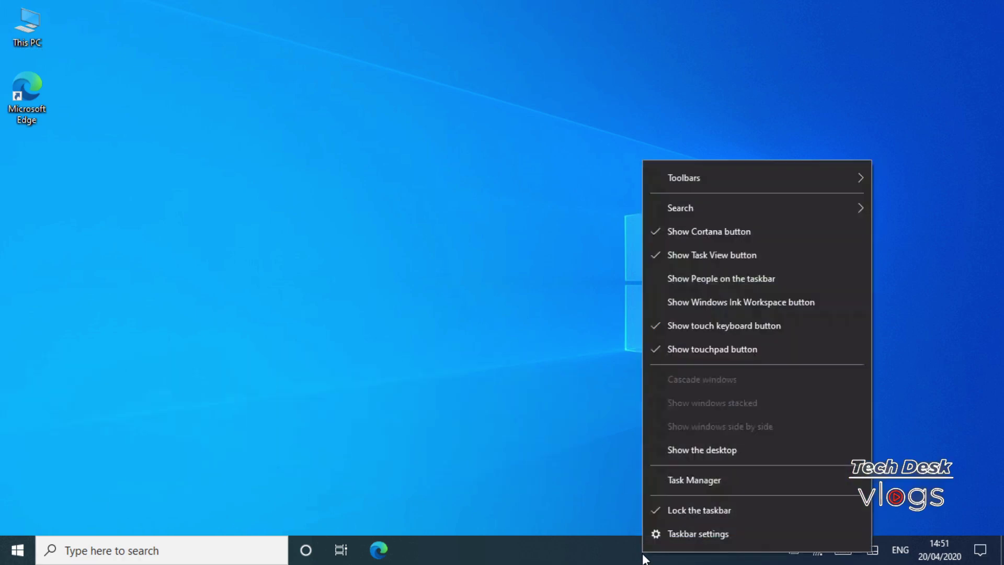
click(670, 484)
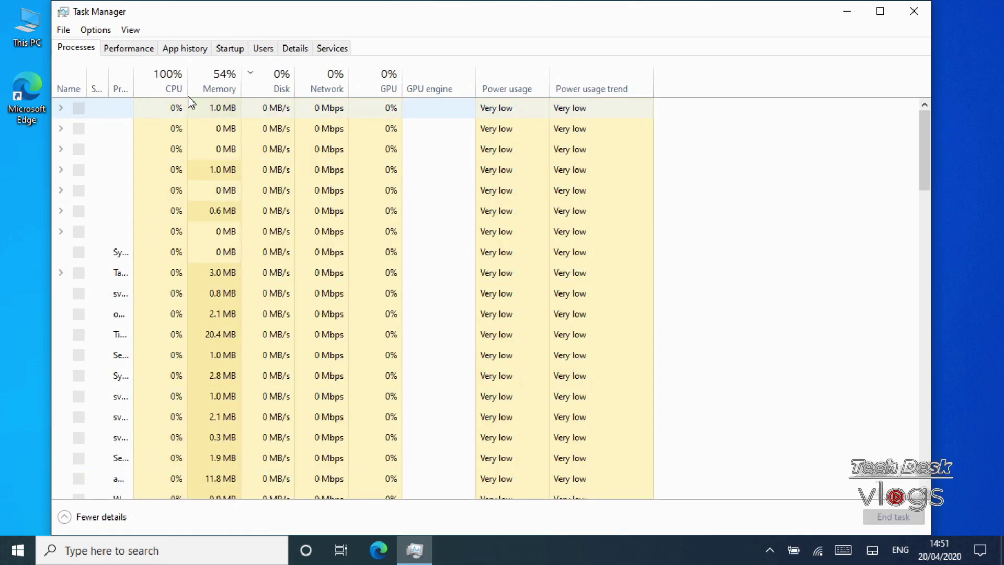
click(129, 49)
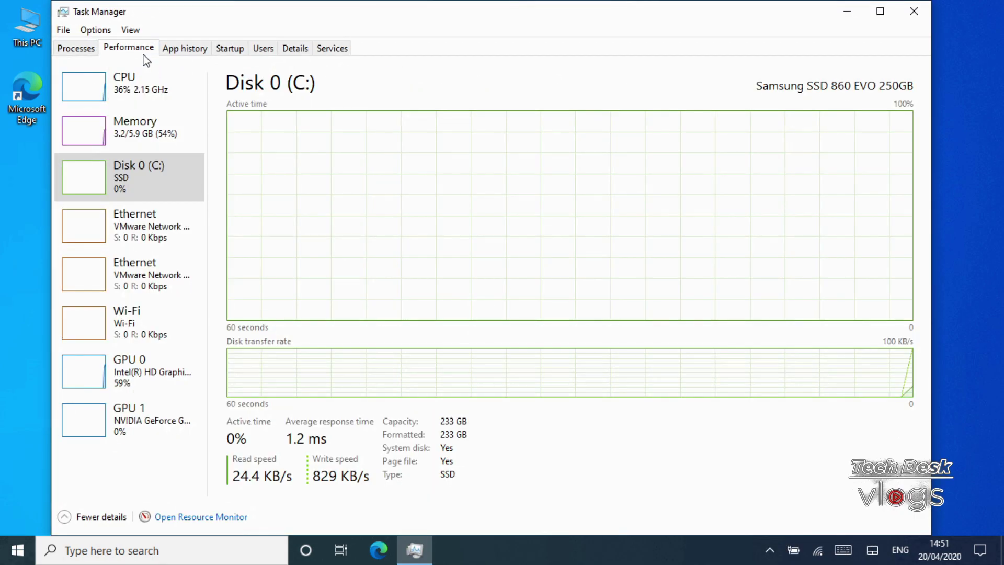
click(175, 191)
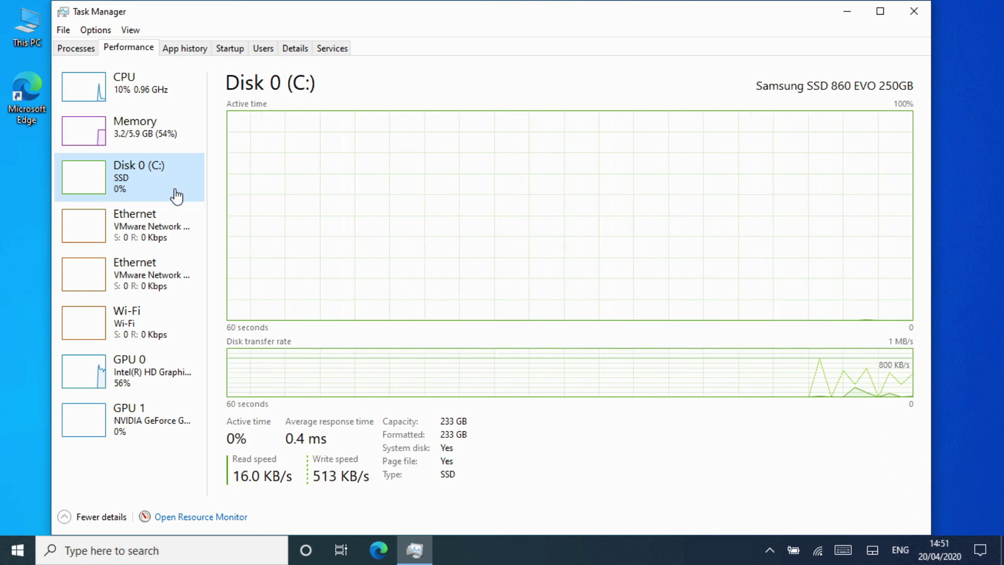
click(177, 323)
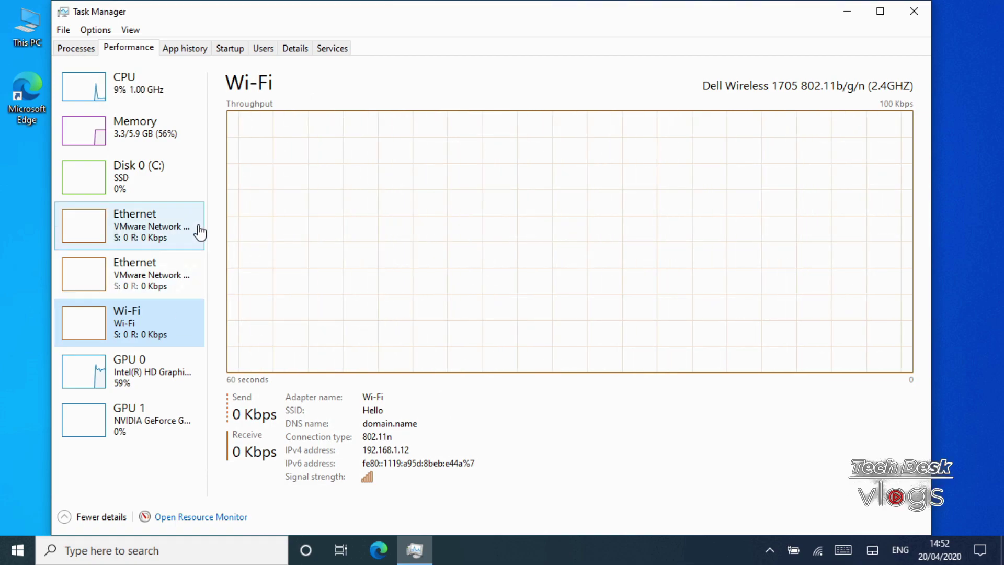
Widen the device list and view GPU 0 and NVIDIA GeForce GT 740M details.
drag(207, 220, 350, 239)
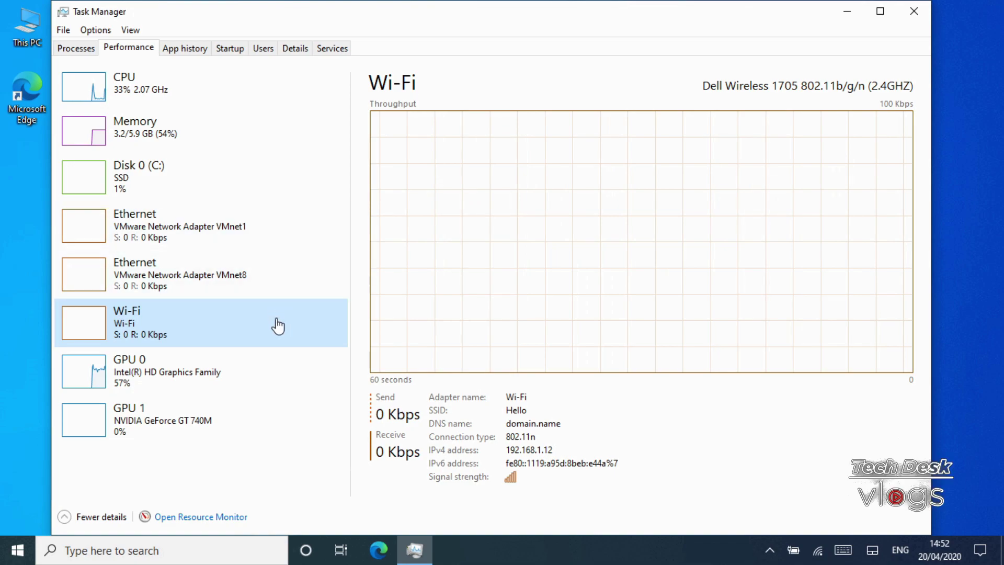
click(283, 382)
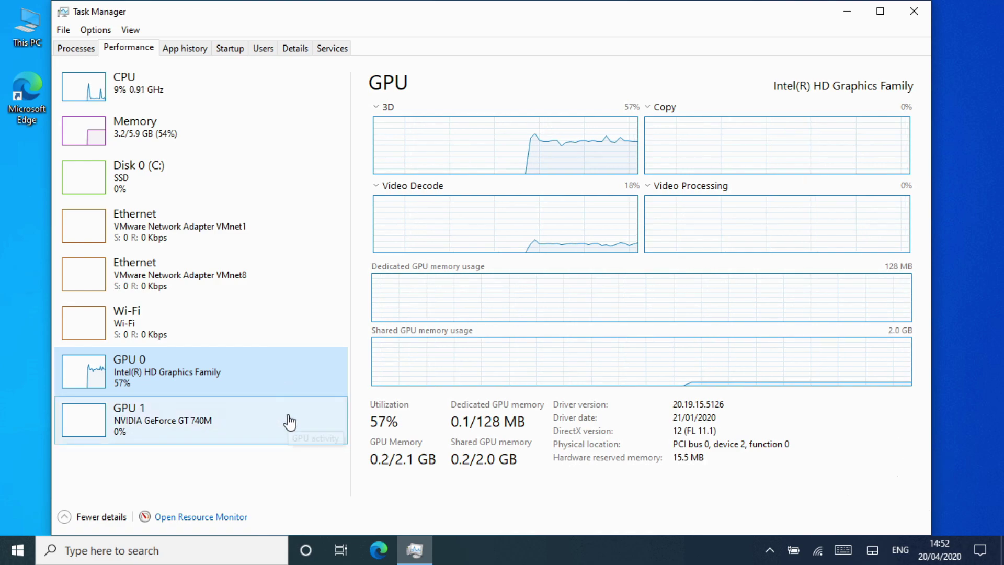
click(289, 421)
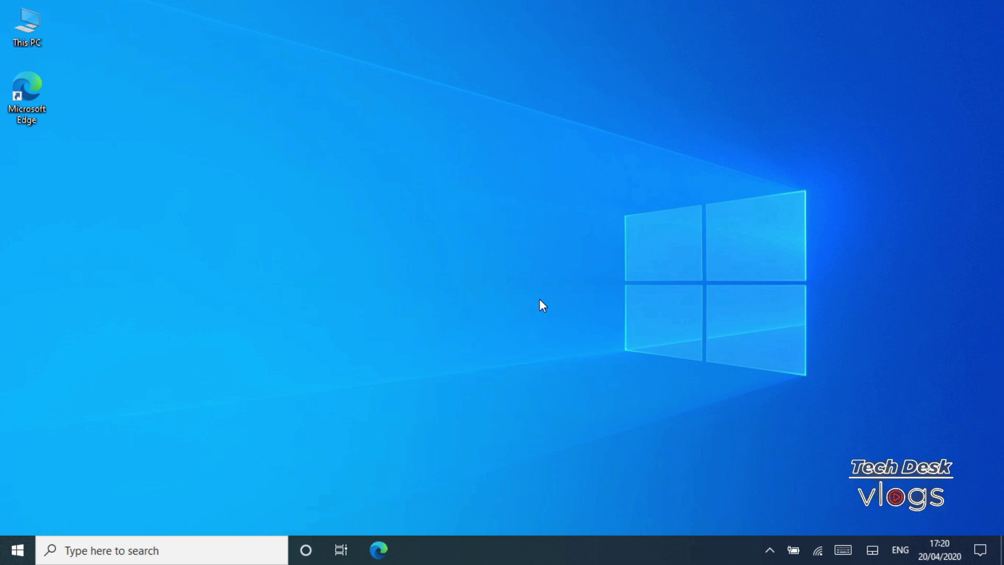
Search for 'magnifier' and launch the Magnifier app.
click(246, 549)
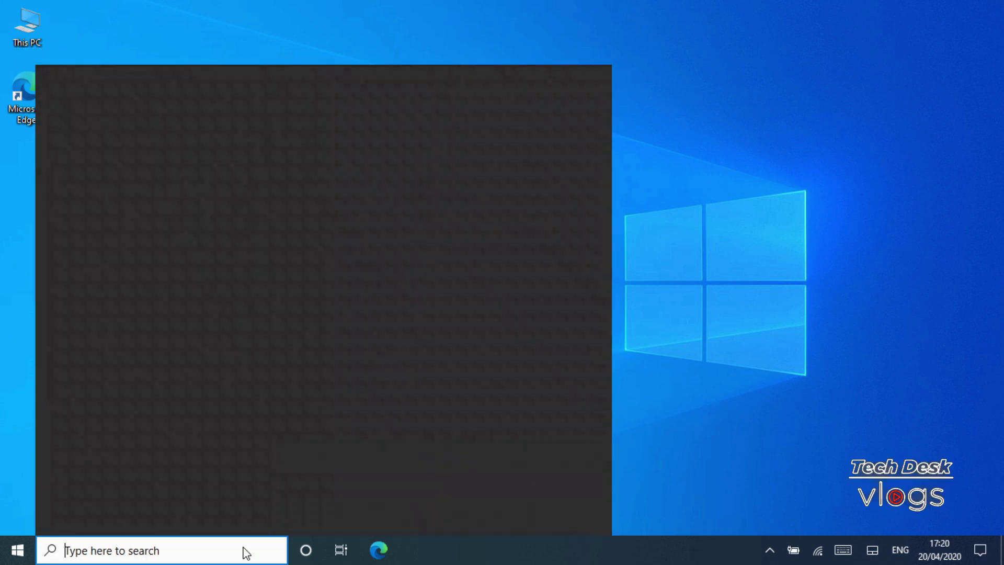
text(m)
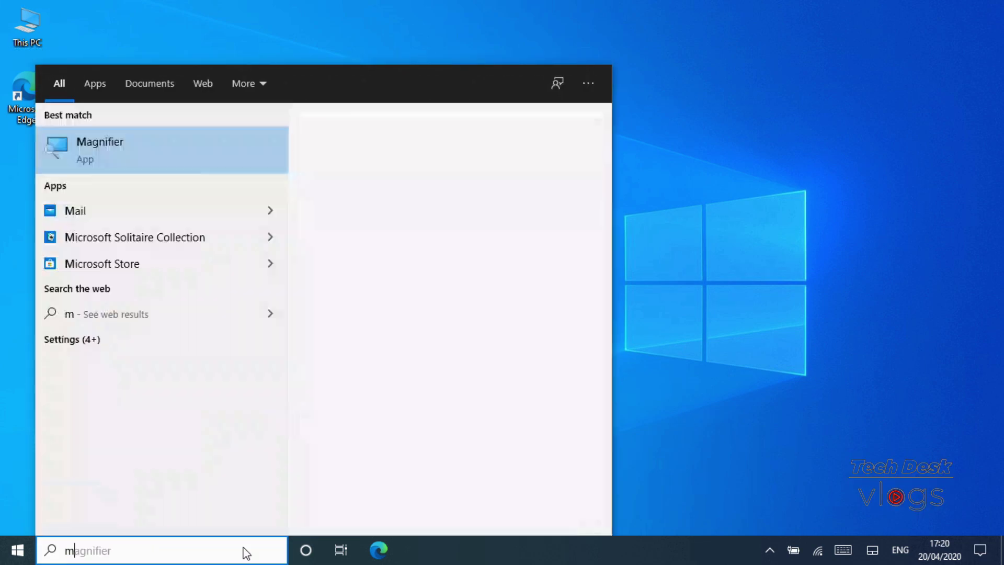
text(agni)
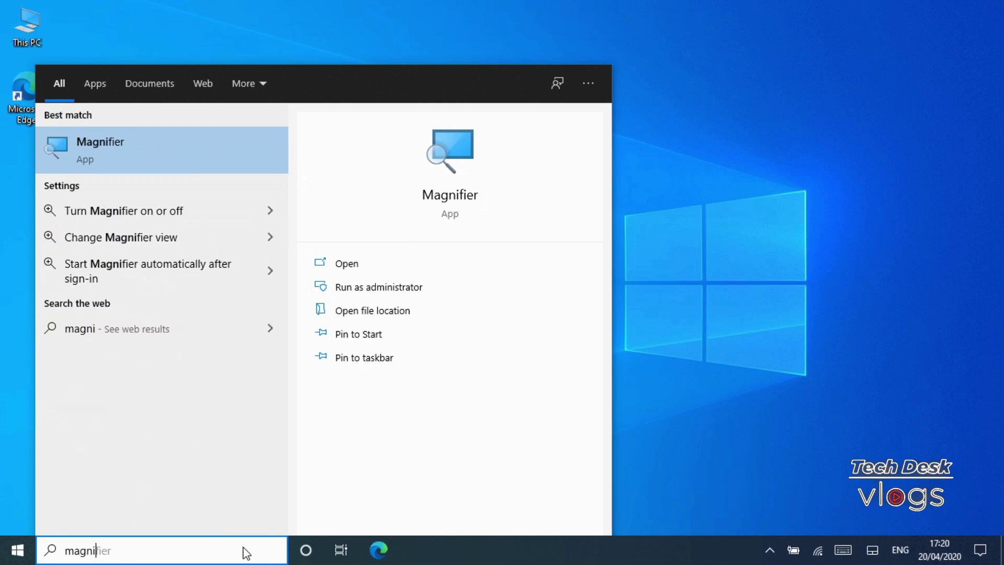
text(fier)
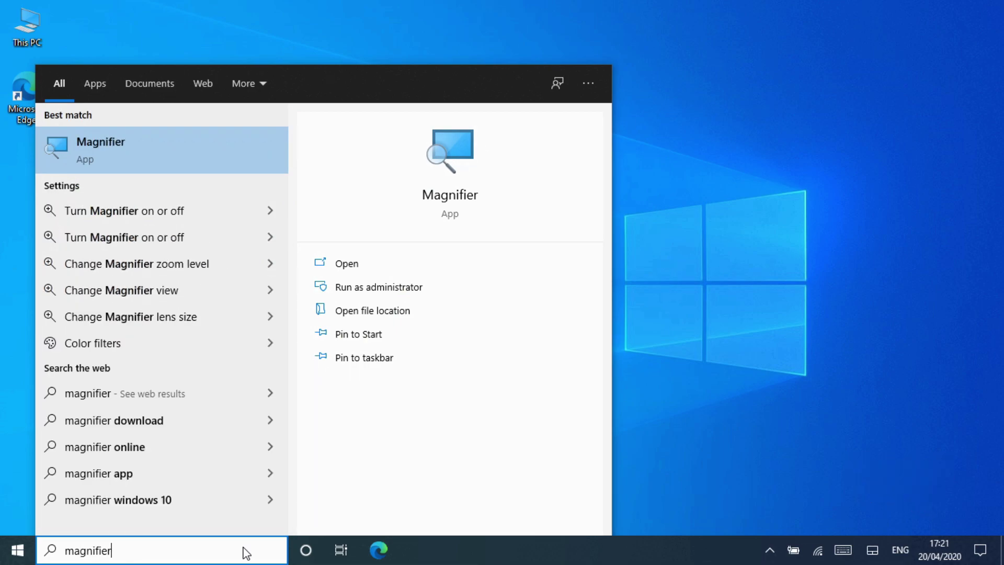
click(183, 139)
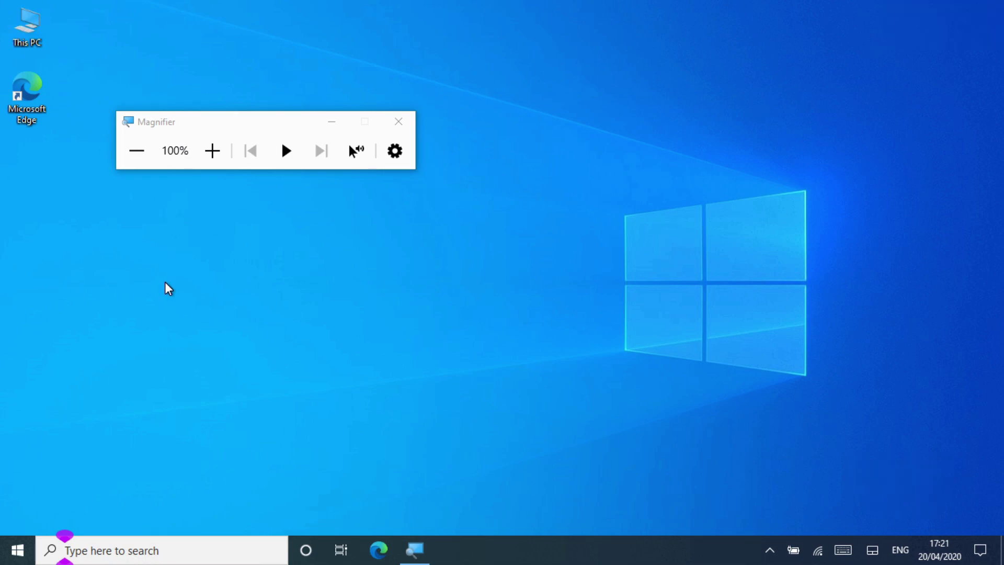
Search for 'notepad' and open Notepad from the results.
click(215, 547)
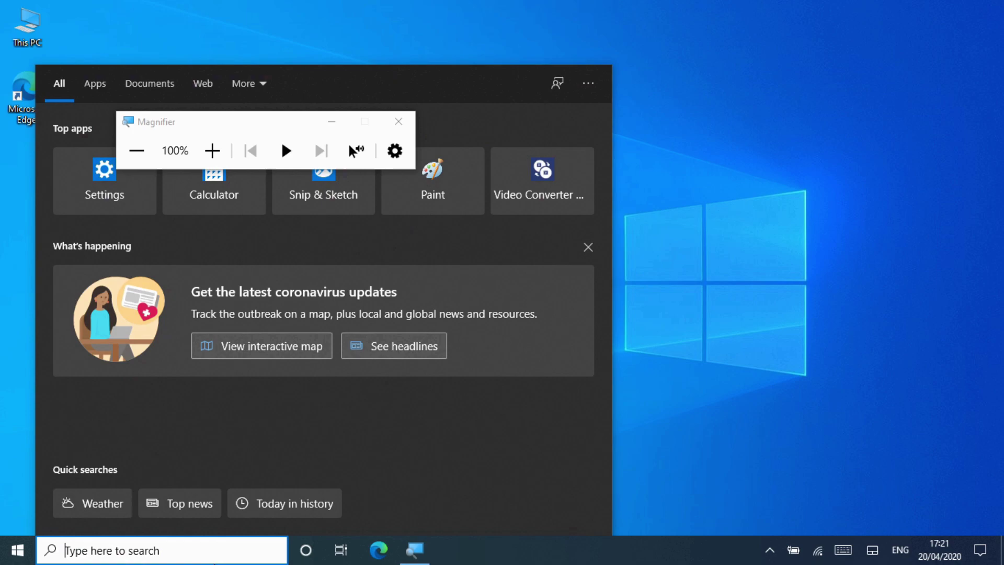
text(not)
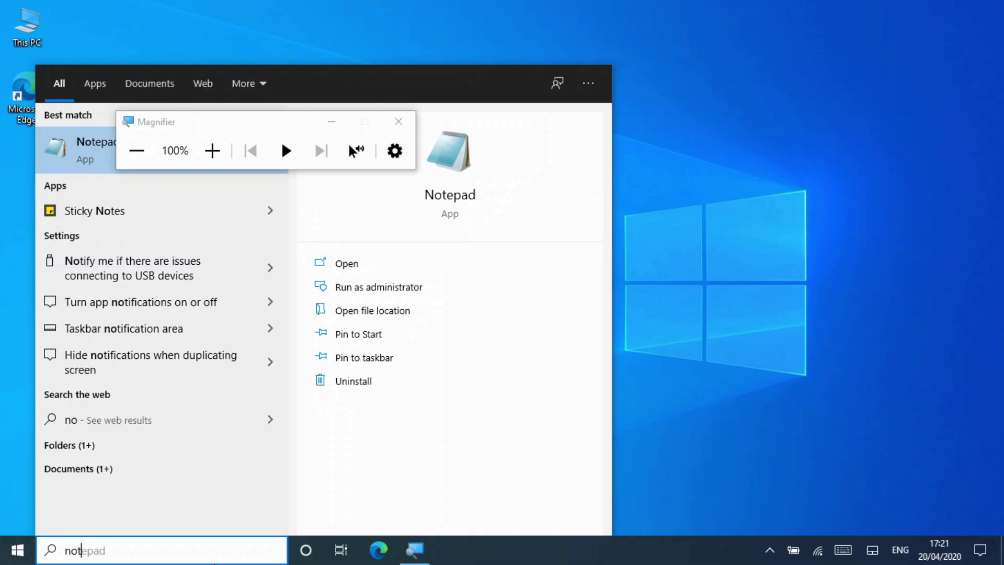
text(ep)
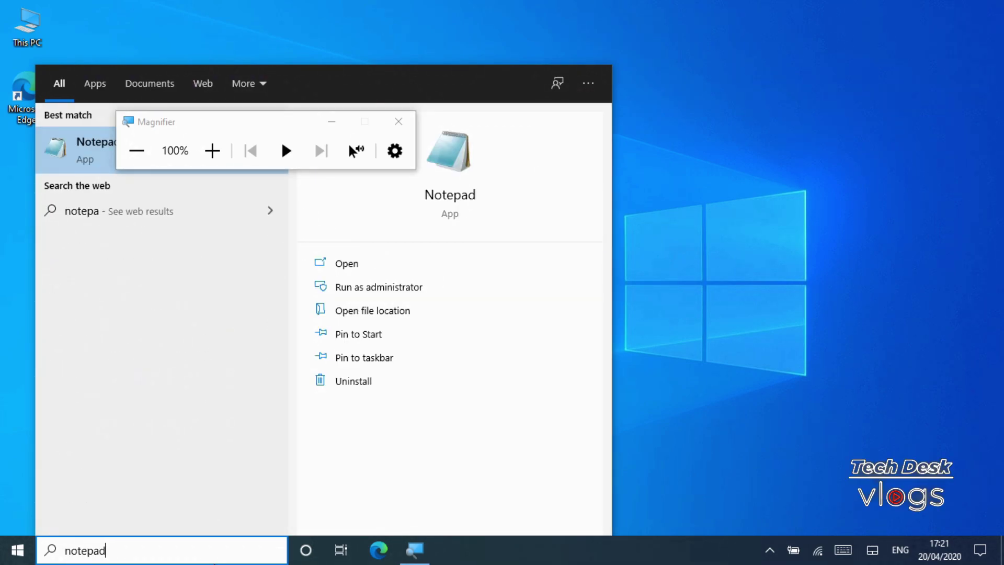
text(ad)
key(Return)
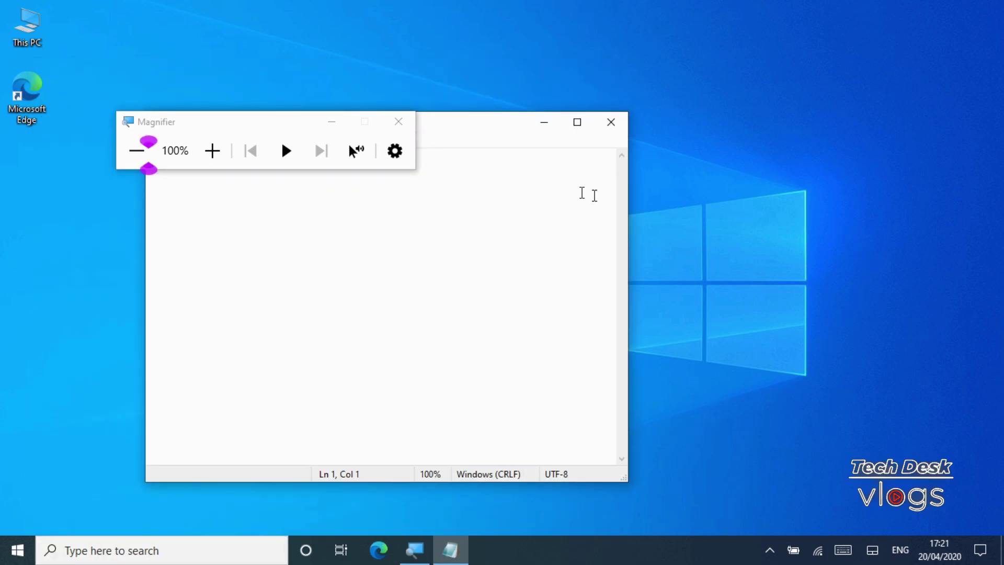
Move Notepad to the right, paste the copied paragraph, and select it.
drag(437, 123, 747, 94)
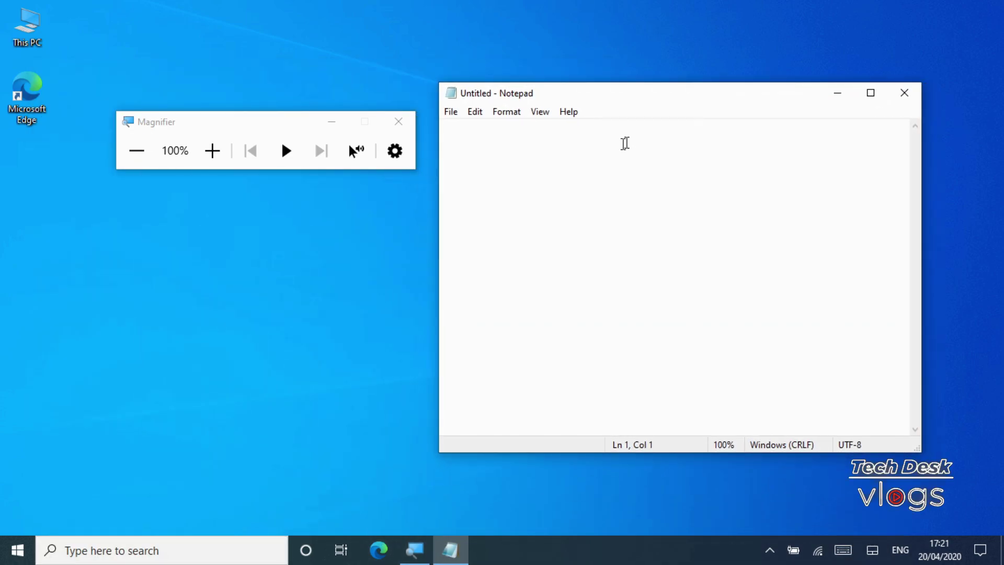
right_click(622, 143)
click(574, 213)
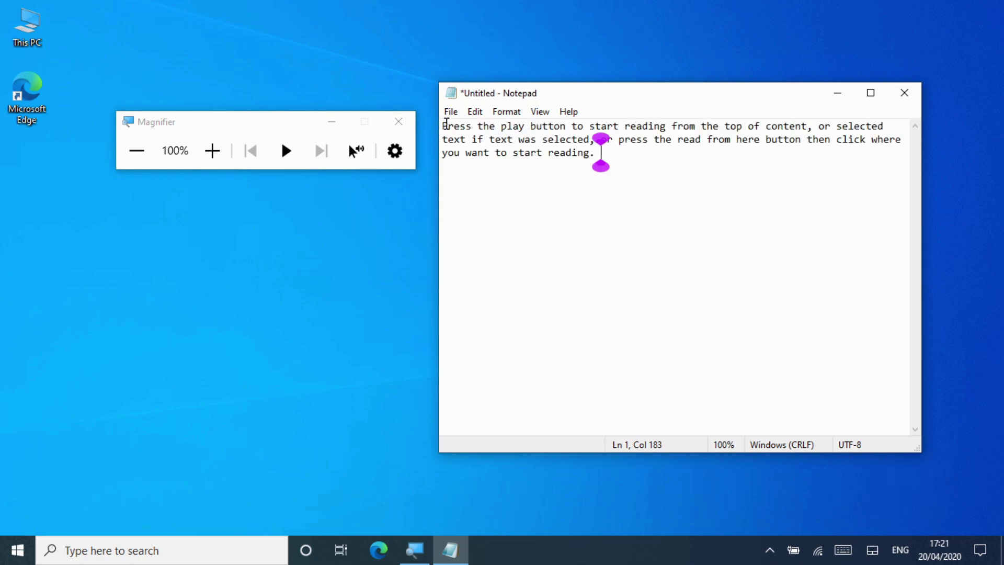
mouse_move(446, 125)
mouse_down()
mouse_move(612, 140)
mouse_move(621, 151)
mouse_move(515, 153)
mouse_move(425, 119)
mouse_move(430, 125)
mouse_up()
Have Magnifier read the selection aloud, then read from a chosen point in the text.
click(286, 151)
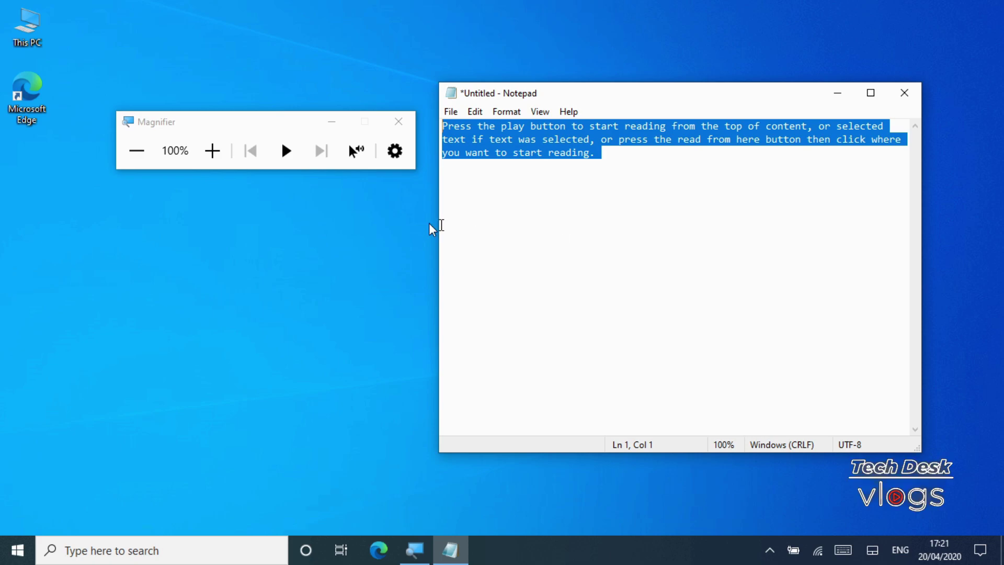
click(352, 158)
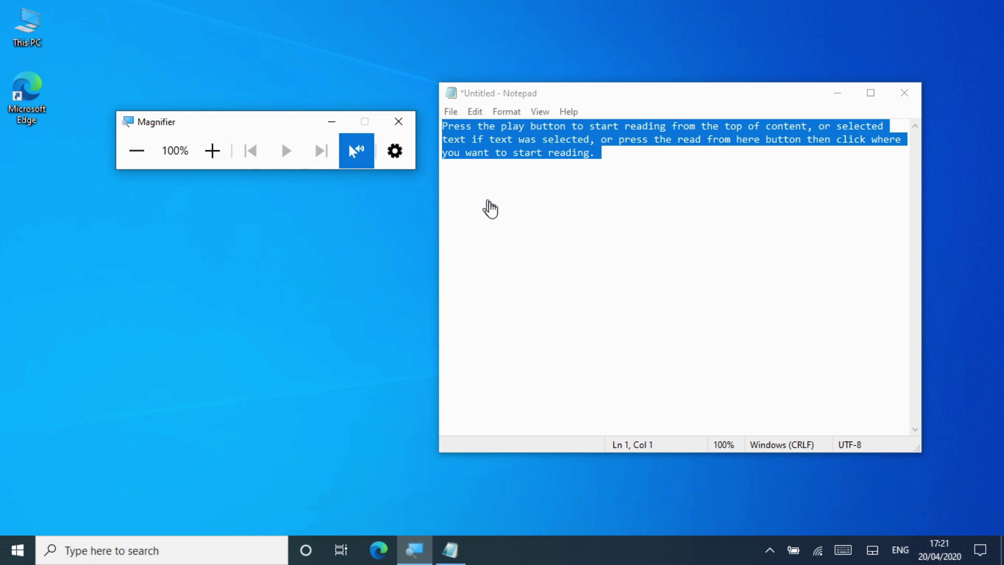
click(489, 201)
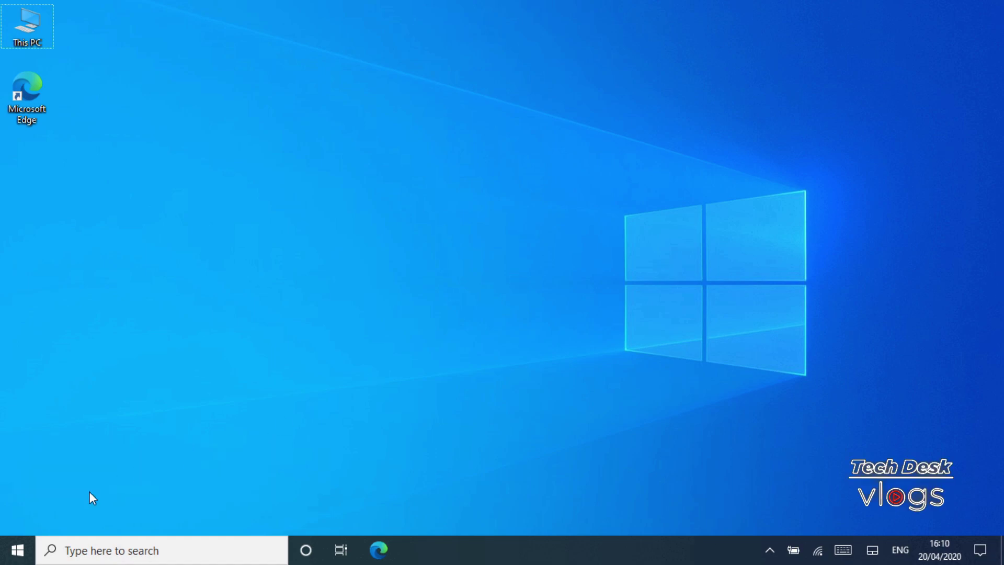
Drag the Cursor speed slider in Devices > Mouse settings from 10 to 17.
click(20, 550)
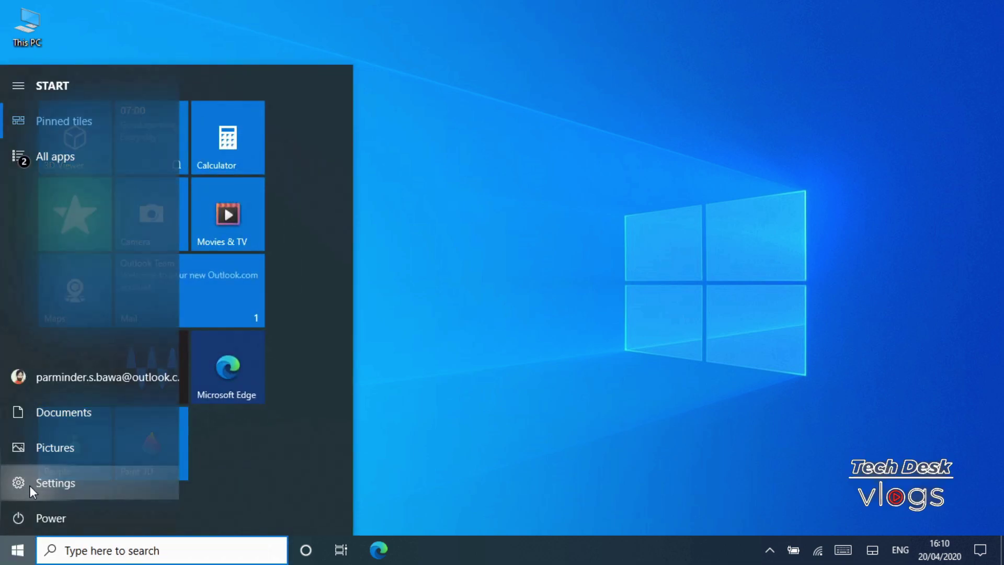
click(30, 485)
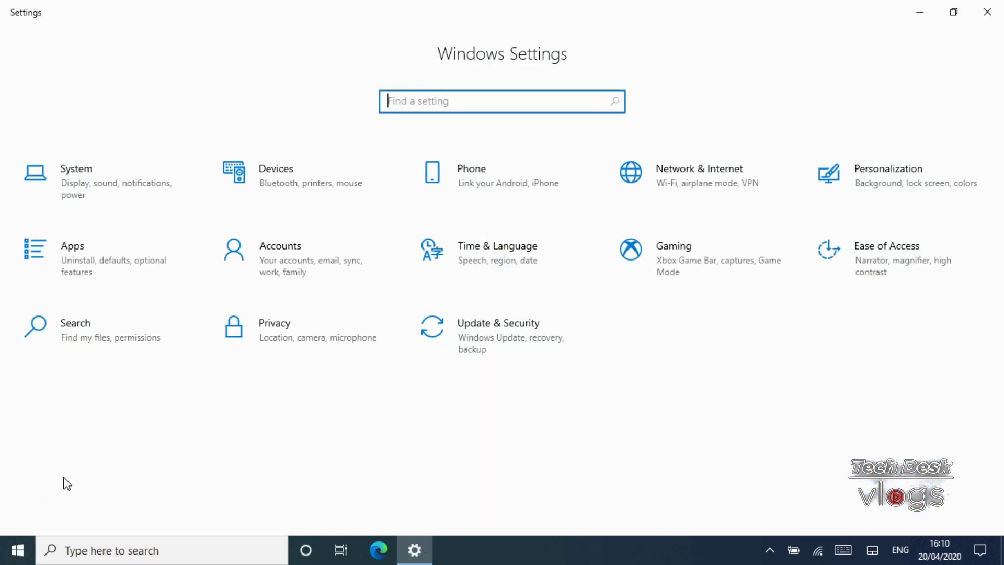
click(372, 199)
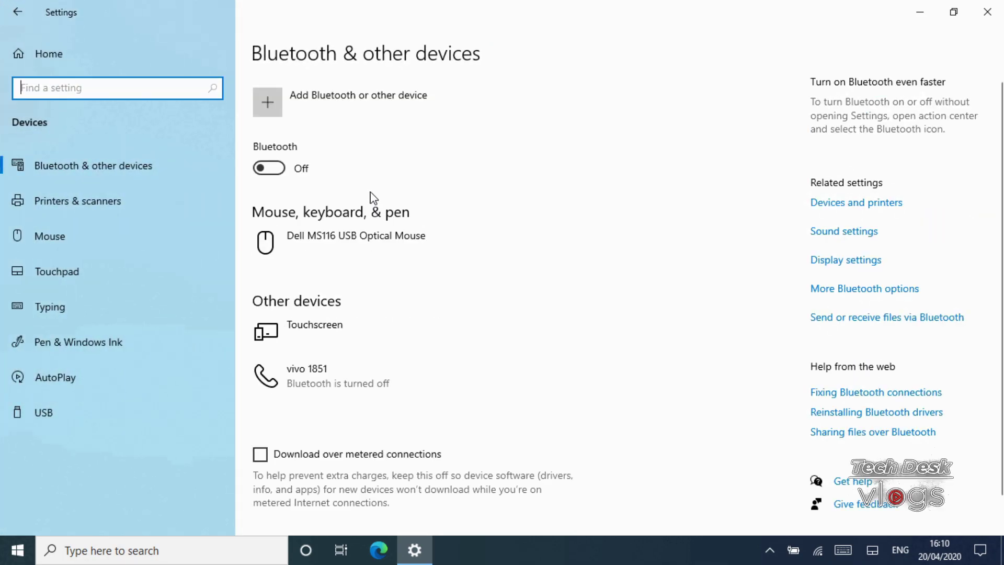
click(170, 236)
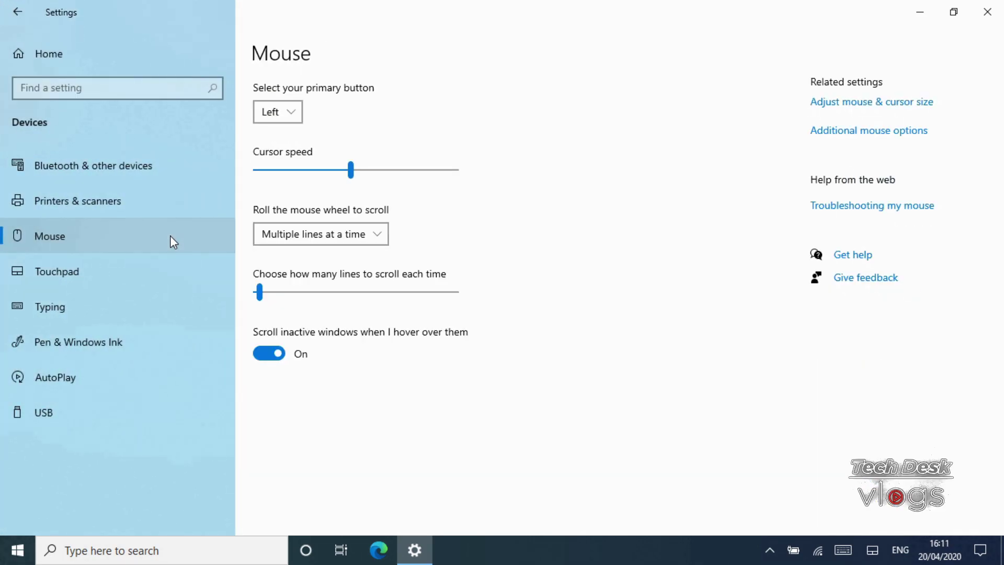
click(350, 179)
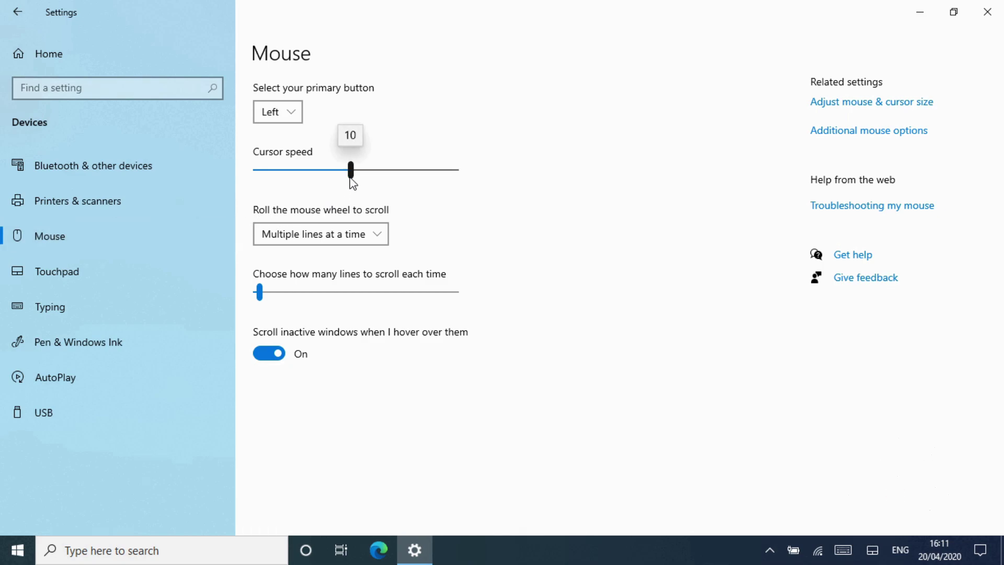
drag(352, 180, 462, 184)
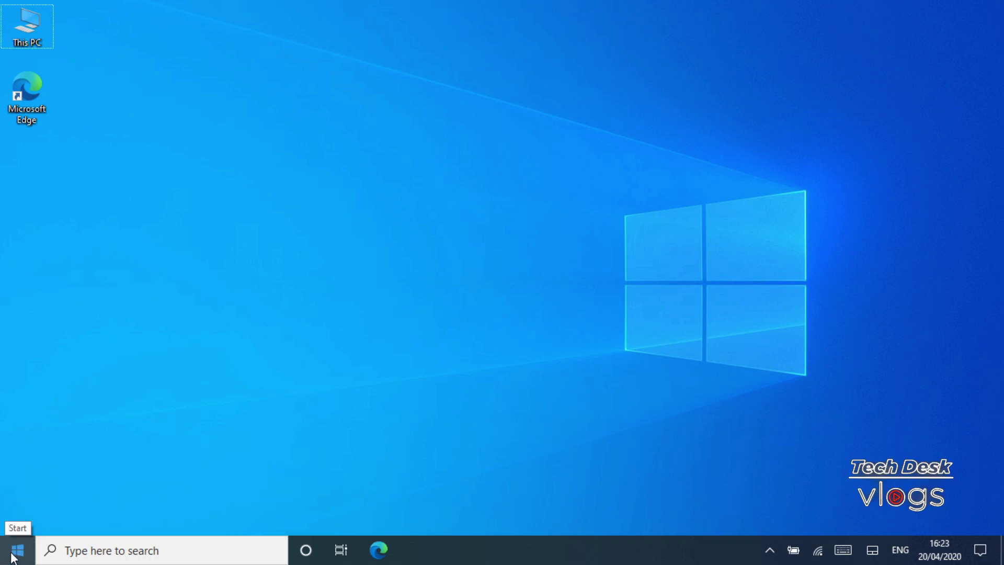
Launch Notepad through Win+X Run and paste the sample sentence.
right_click(14, 558)
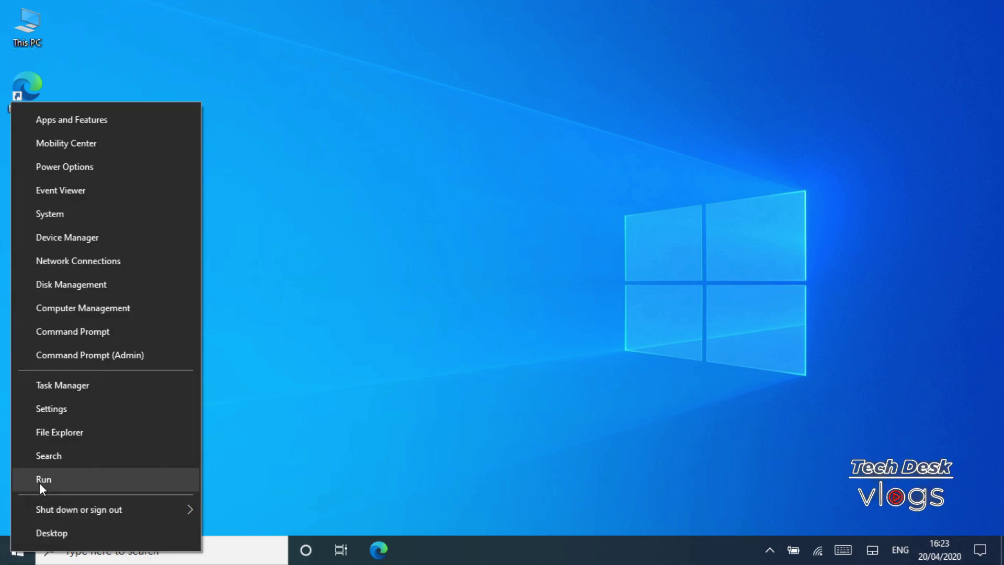
click(41, 480)
text(notepad)
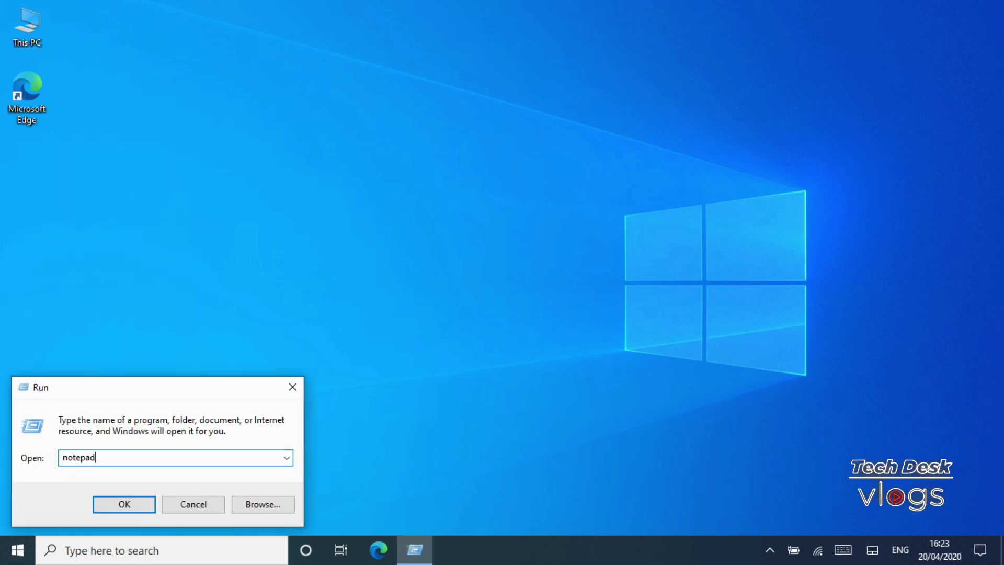
click(130, 507)
text(Line and column numbers work with word-warp enabled.)
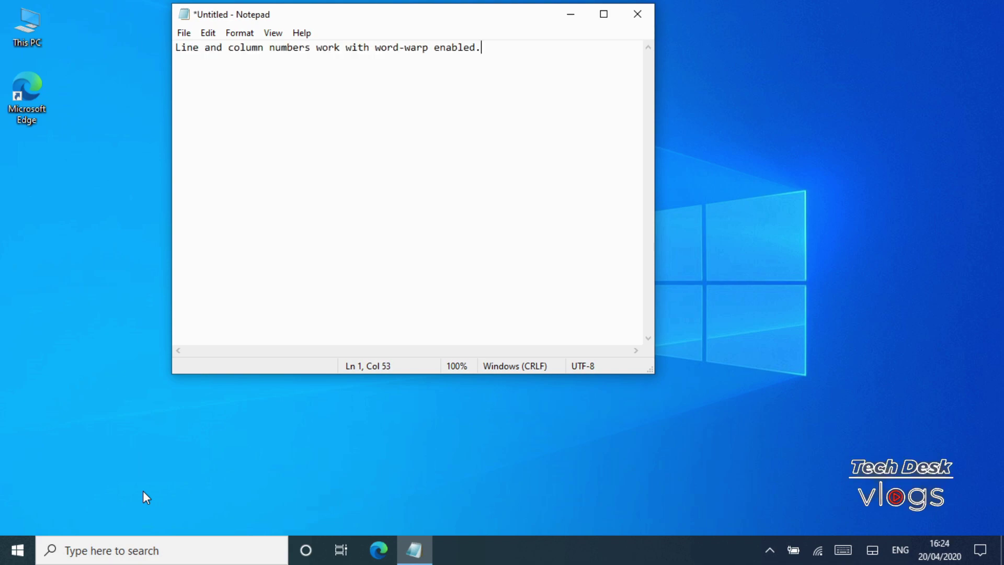
Zoom the text to 210%, turn on Word Wrap, then close Notepad without saving.
key(ctrl+plus)
key(ctrl+plus)
key(ctrl+plus)
key(ctrl+plus)
key(ctrl+plus)
key(ctrl+plus)
key(ctrl+plus)
key(ctrl+plus)
key(ctrl+plus)
key(ctrl+plus)
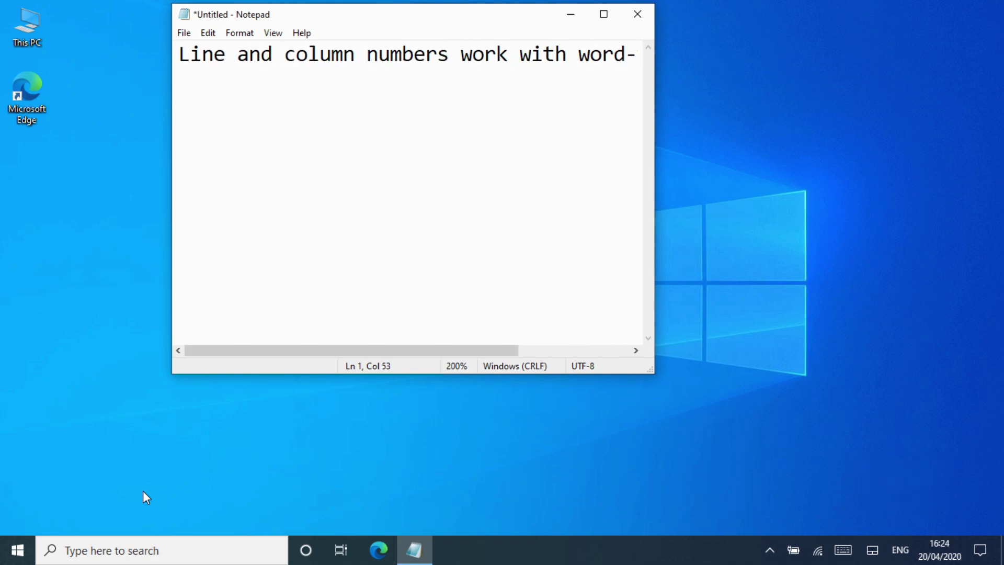
key(ctrl+plus)
key(ctrl+minus)
key(ctrl+minus)
key(ctrl+minus)
key(ctrl+minus)
key(ctrl+plus)
key(ctrl+plus)
key(ctrl+plus)
key(ctrl+plus)
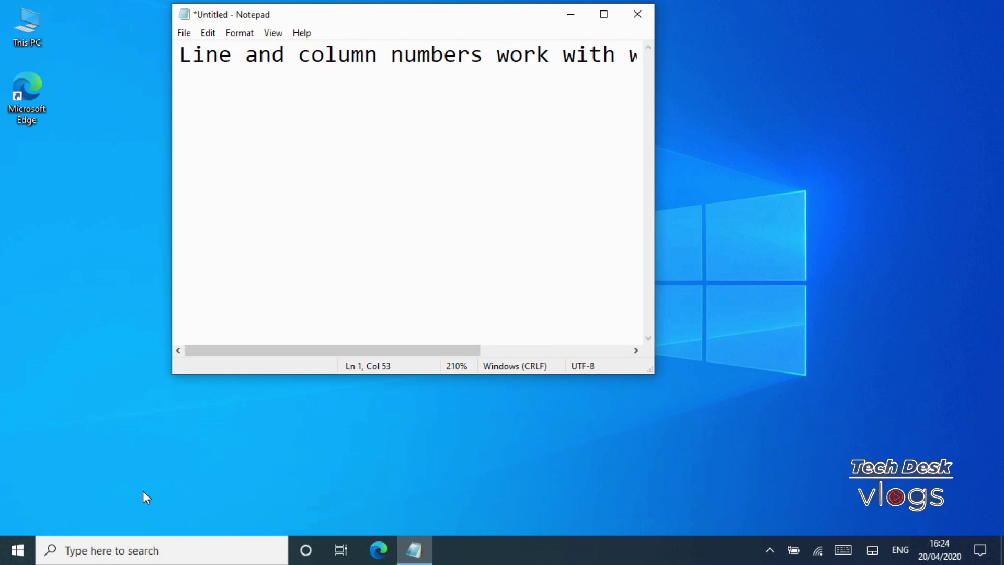
click(239, 33)
click(306, 52)
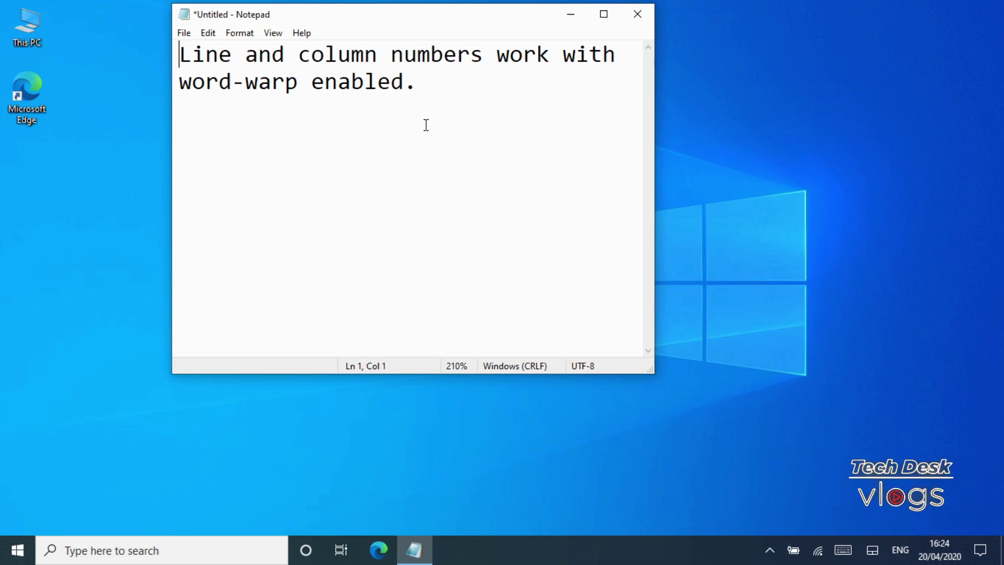
click(637, 14)
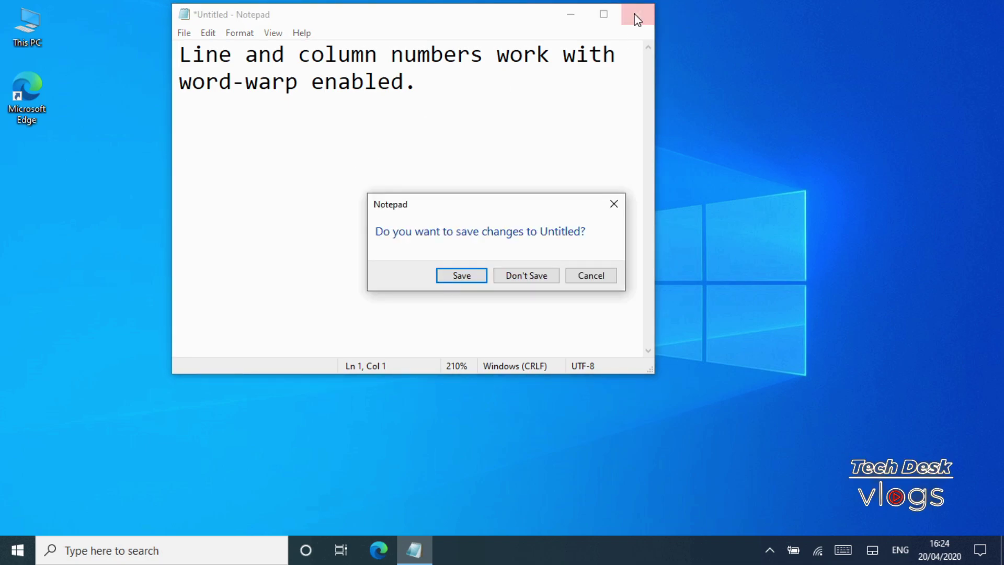
click(511, 278)
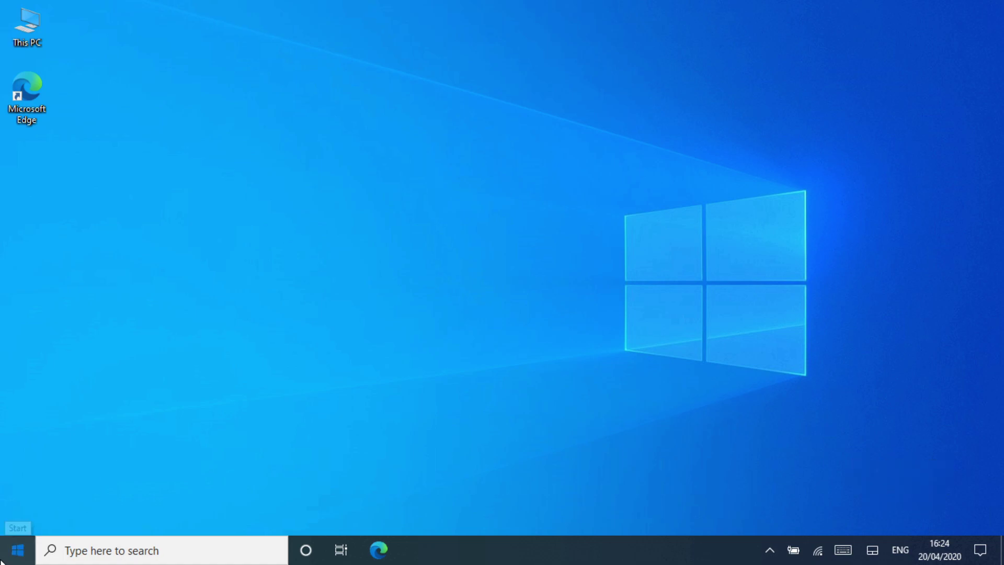
Uninstall the Notepad feature from Settings > Apps > Optional features.
click(1, 560)
click(27, 480)
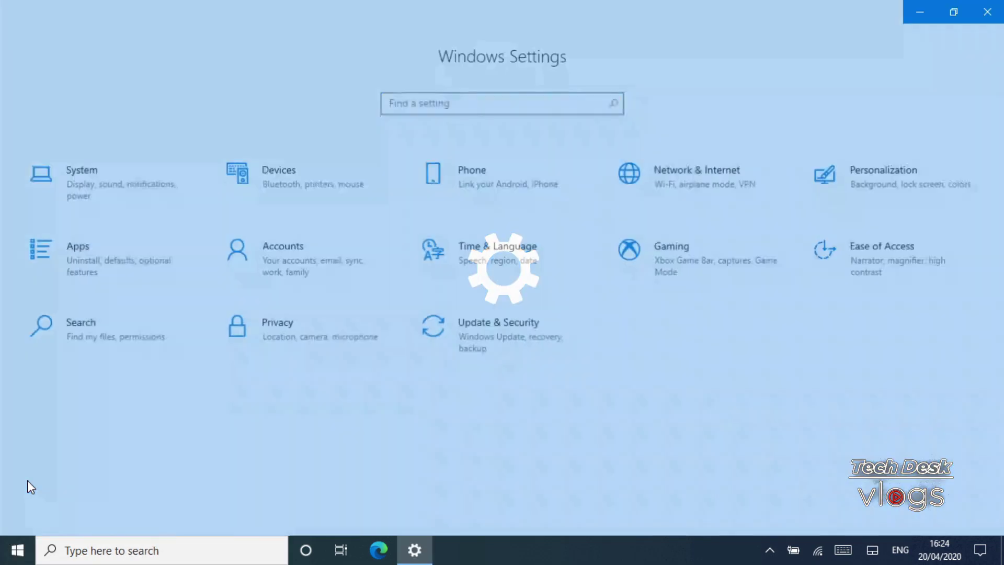
click(157, 276)
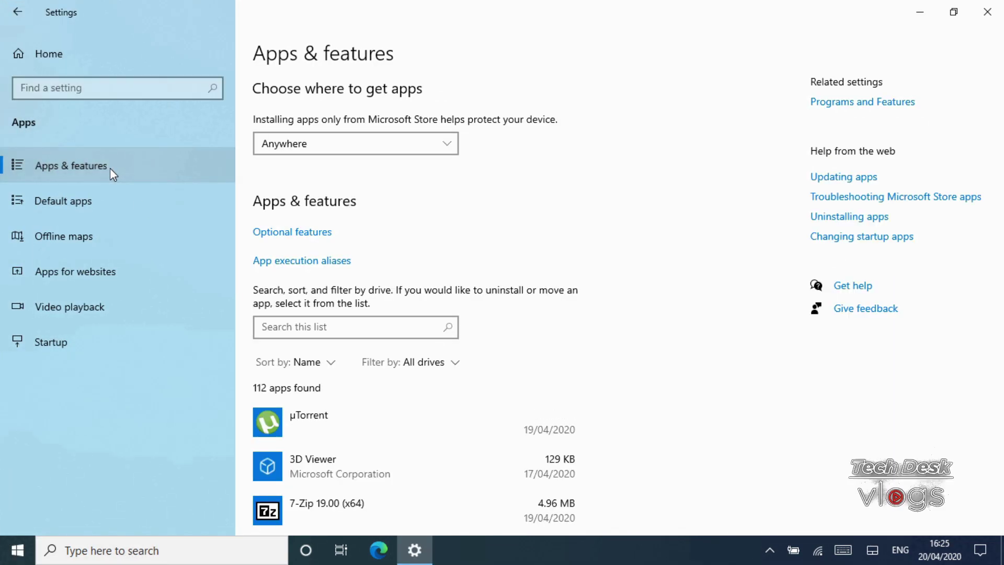
click(324, 233)
scroll(322, 257, down, 4)
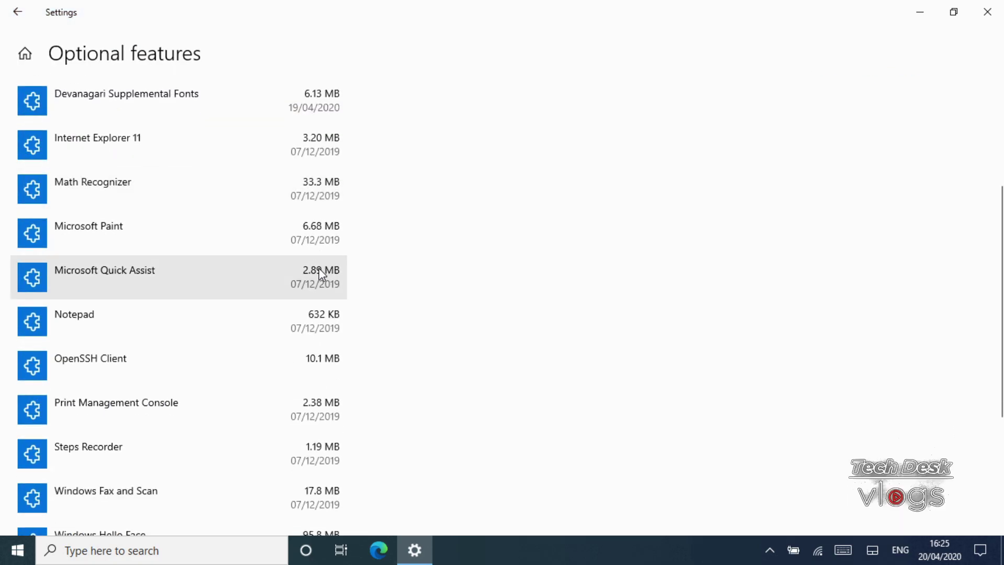
click(321, 320)
click(323, 397)
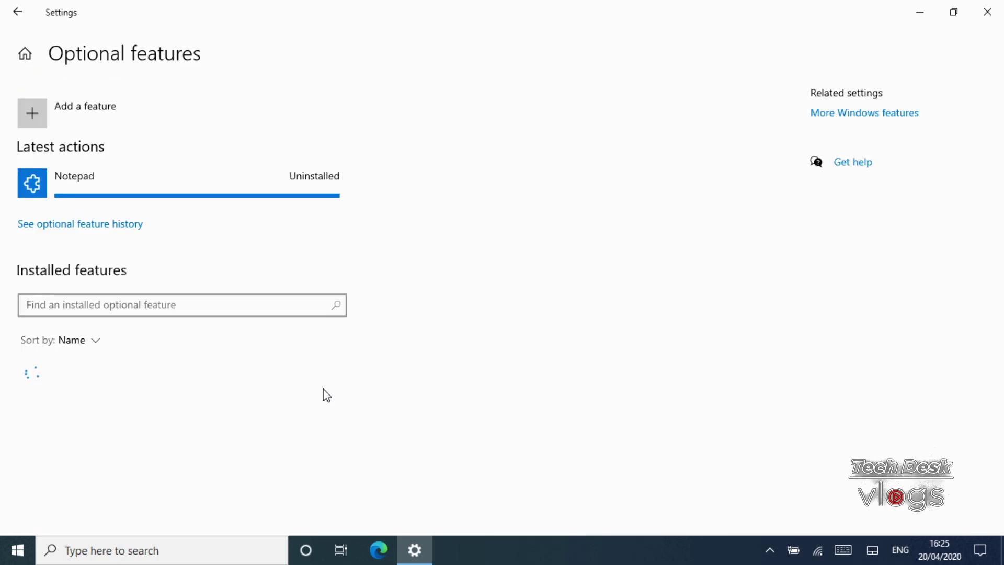
Add a feature: search 'note', tick Notepad, and install it.
scroll(324, 393, down, 9)
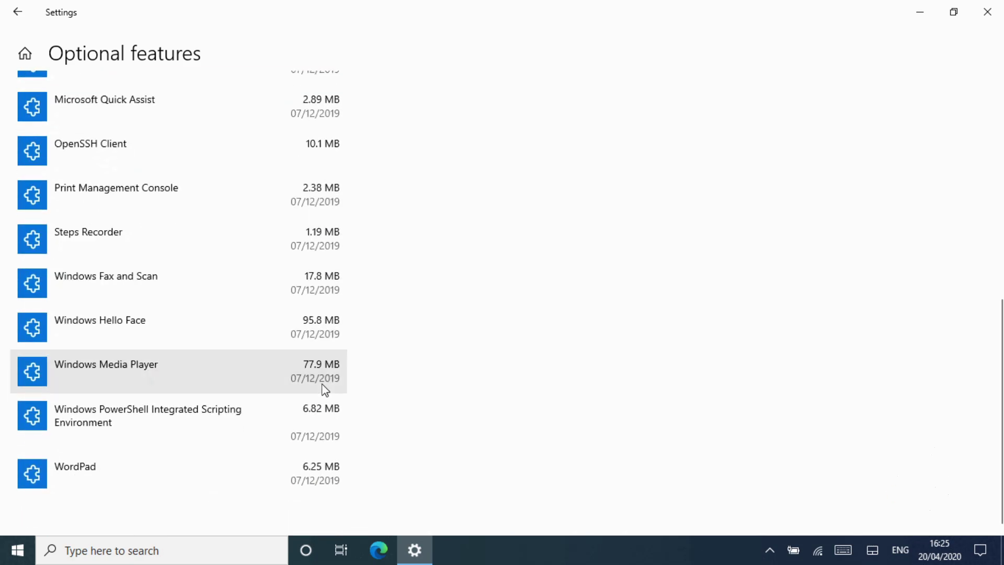
scroll(324, 390, up, 9)
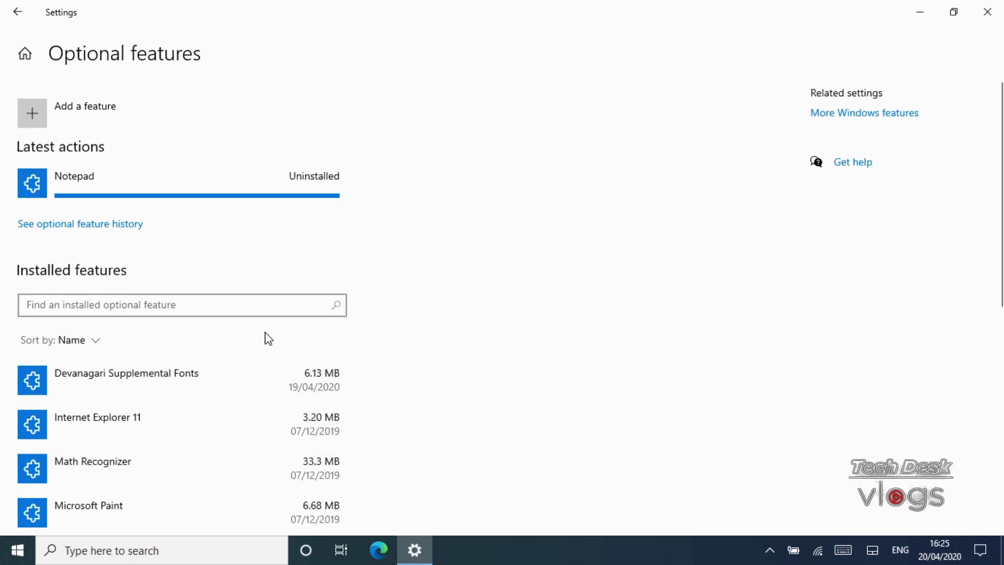
click(32, 113)
text(note)
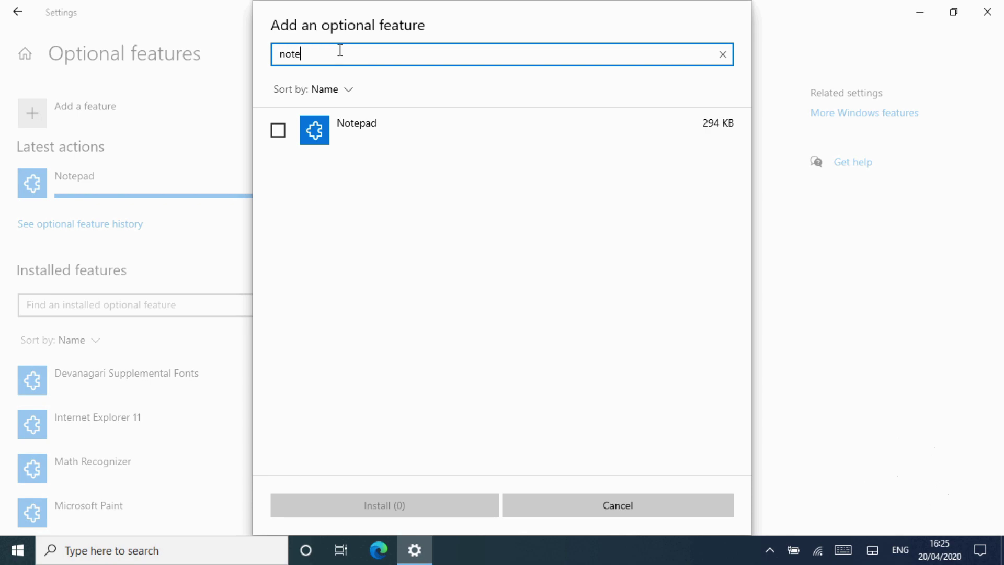
click(278, 130)
click(470, 506)
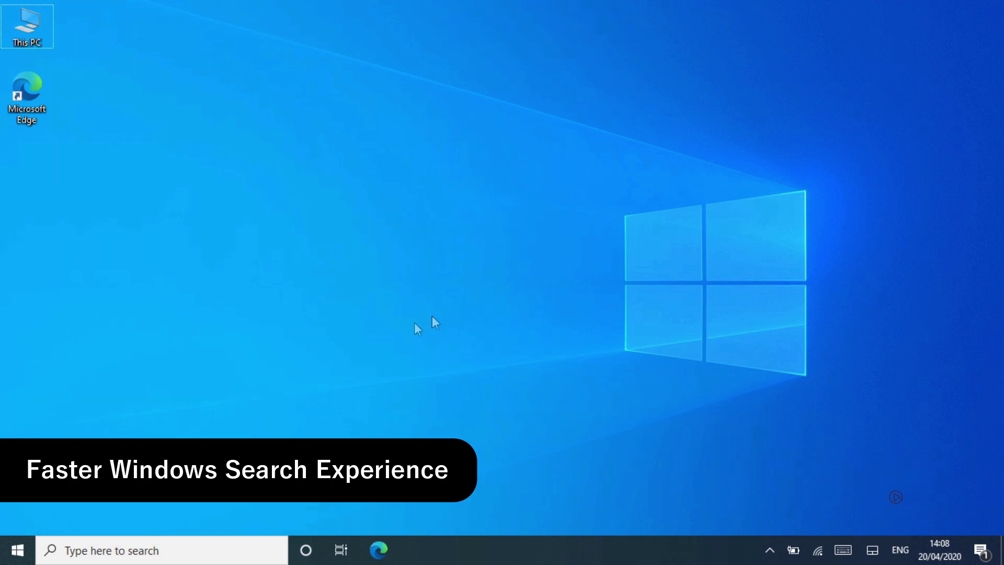
Open Windows Settings, maximize it, and go to the Search section.
click(16, 553)
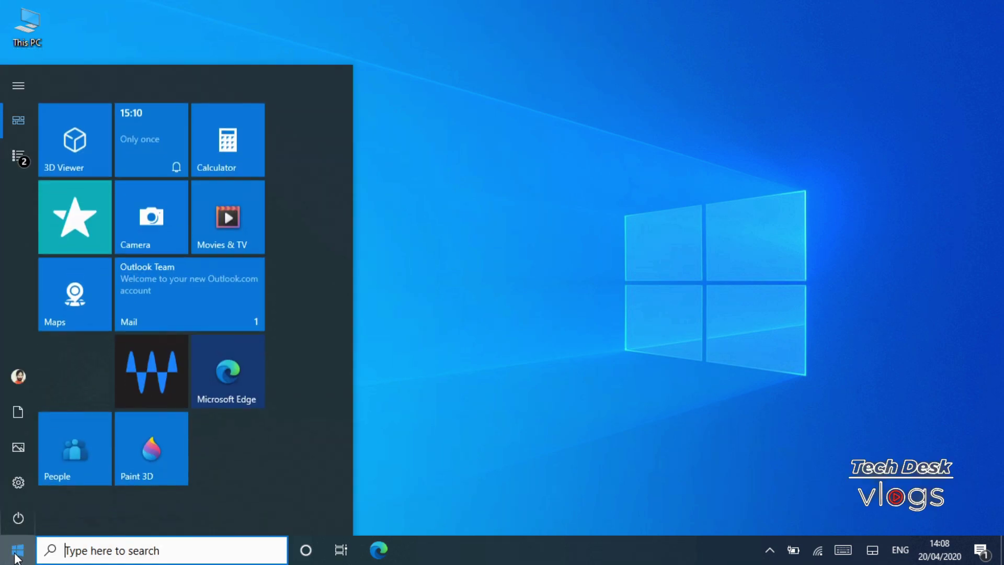
click(11, 485)
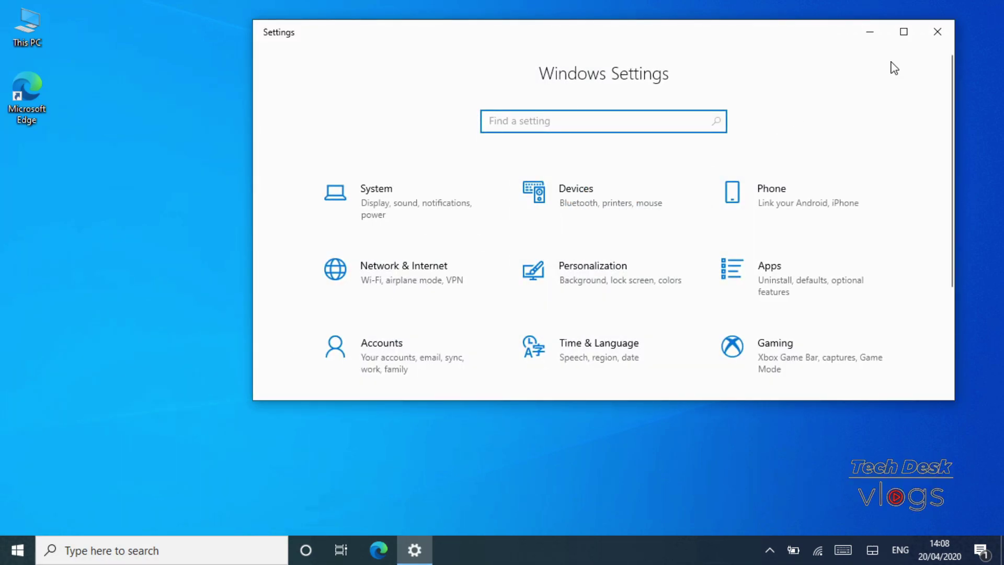
click(903, 33)
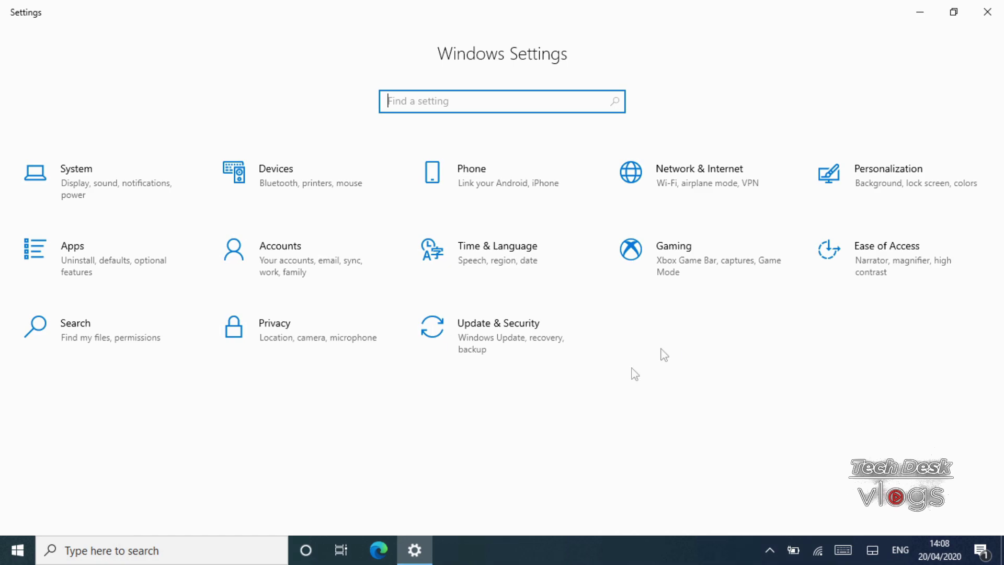
click(127, 331)
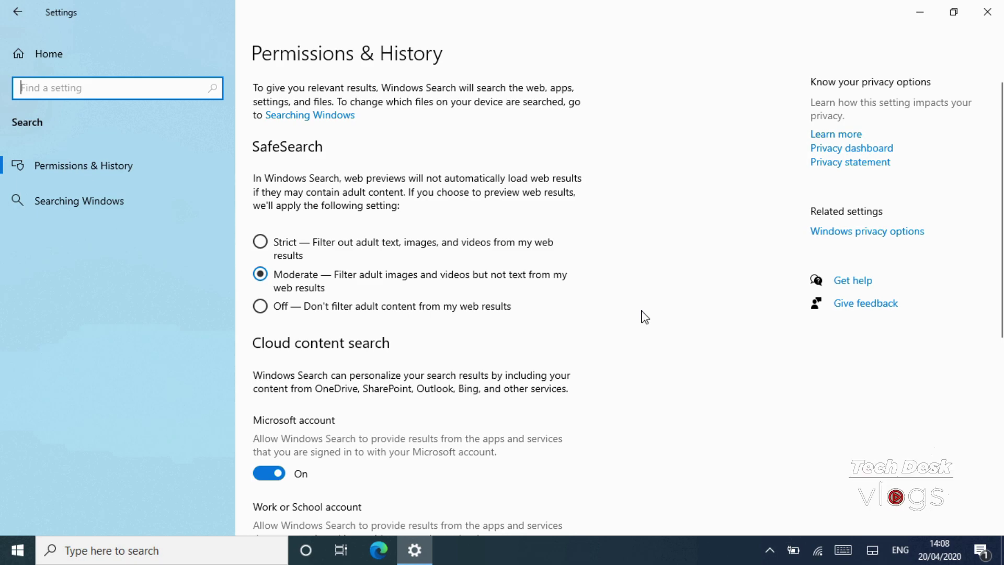
On the Searching Windows page, switch Respect Device Power Mode Settings on.
click(116, 213)
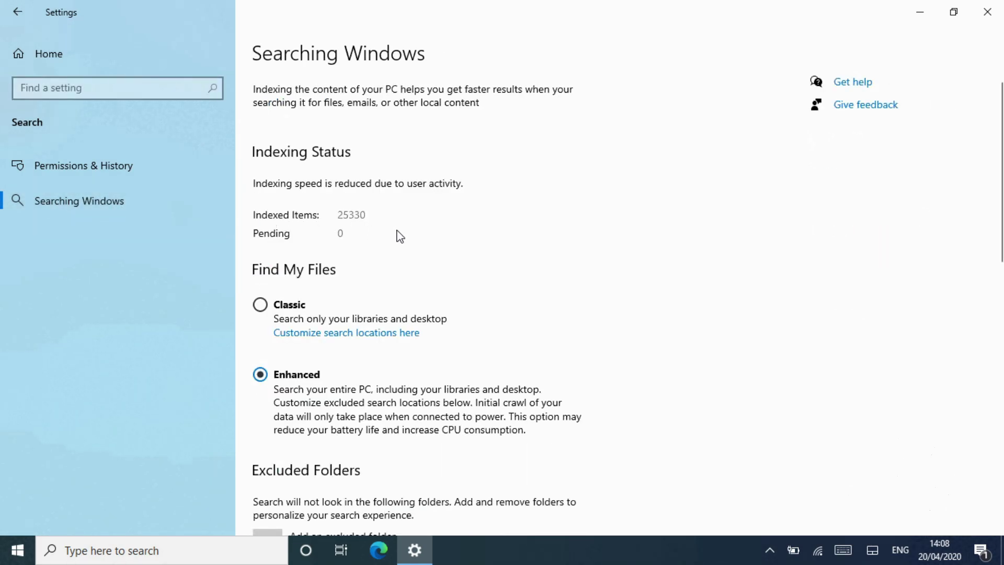
scroll(560, 305, down, 3)
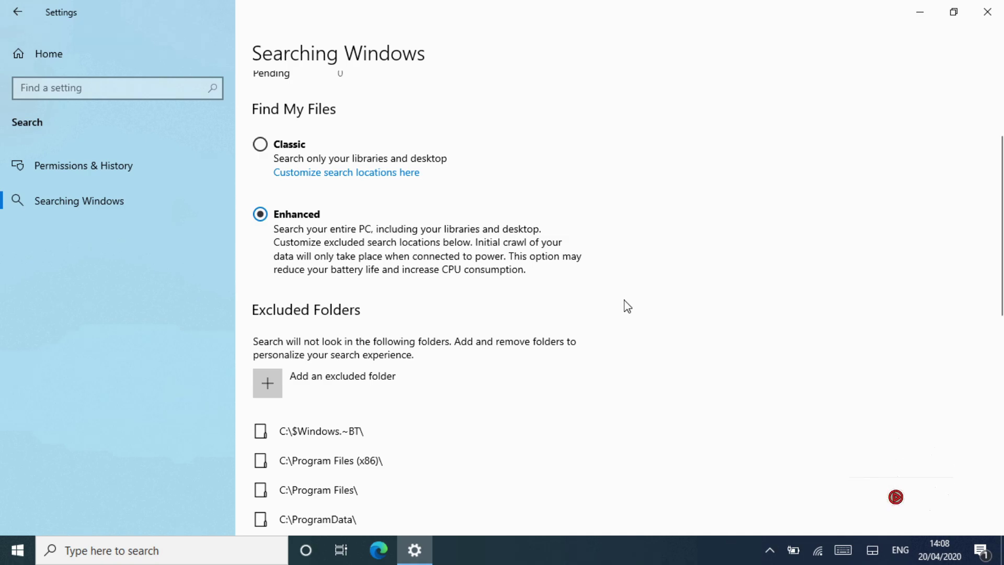
scroll(627, 306, down, 10)
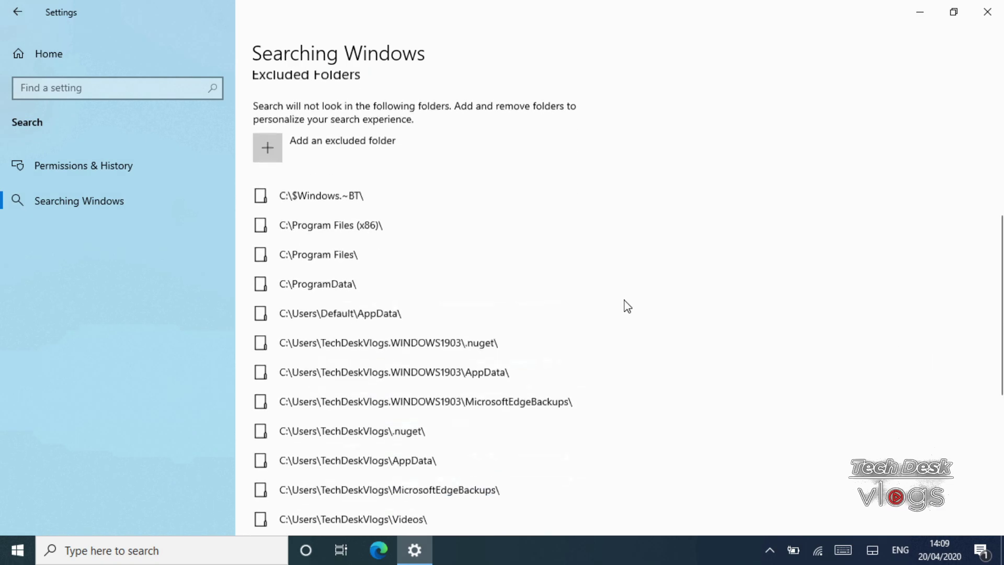
scroll(628, 305, down, 3)
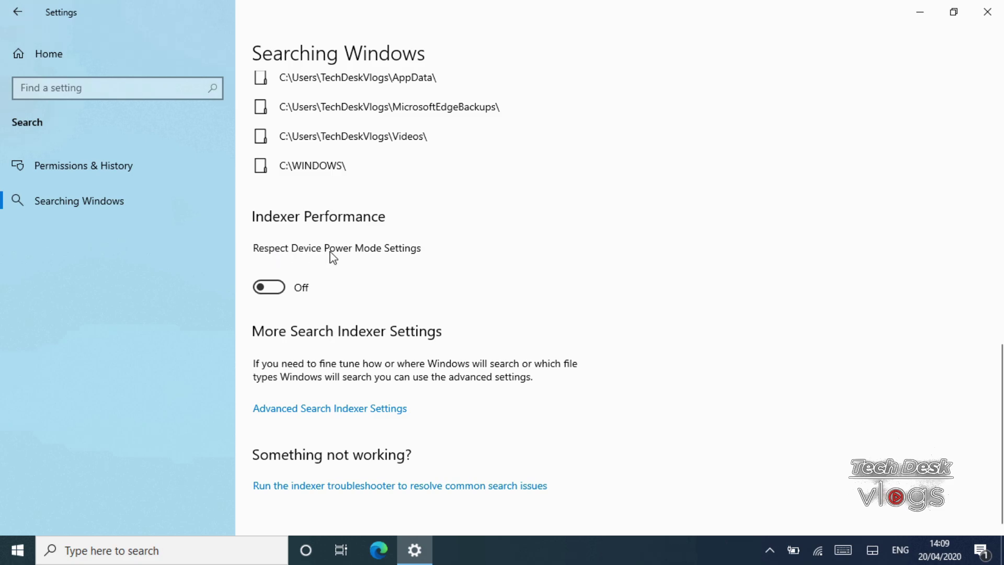
click(280, 289)
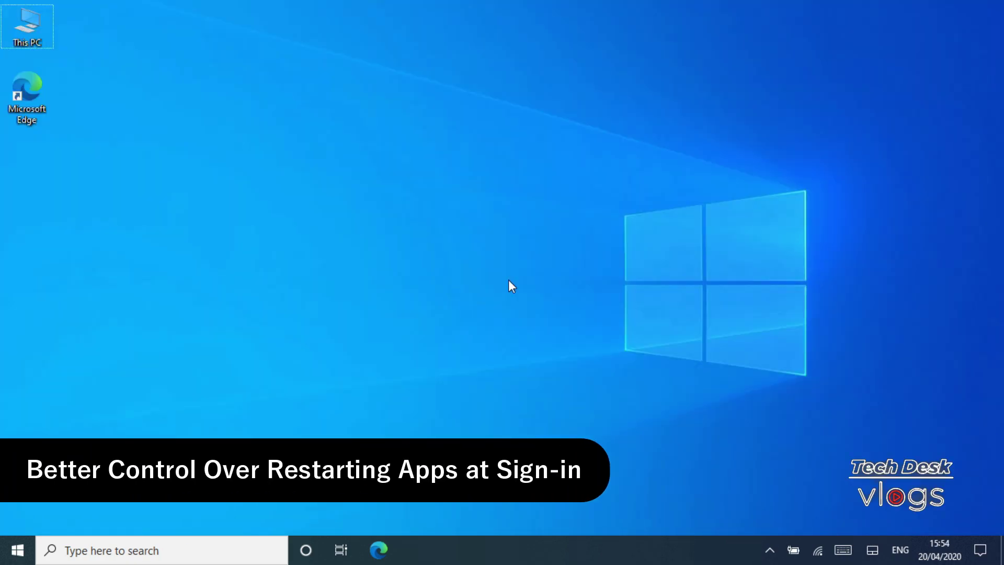
Search 'signin options' and switch the Restart apps toggle on in Sign-in options.
click(236, 549)
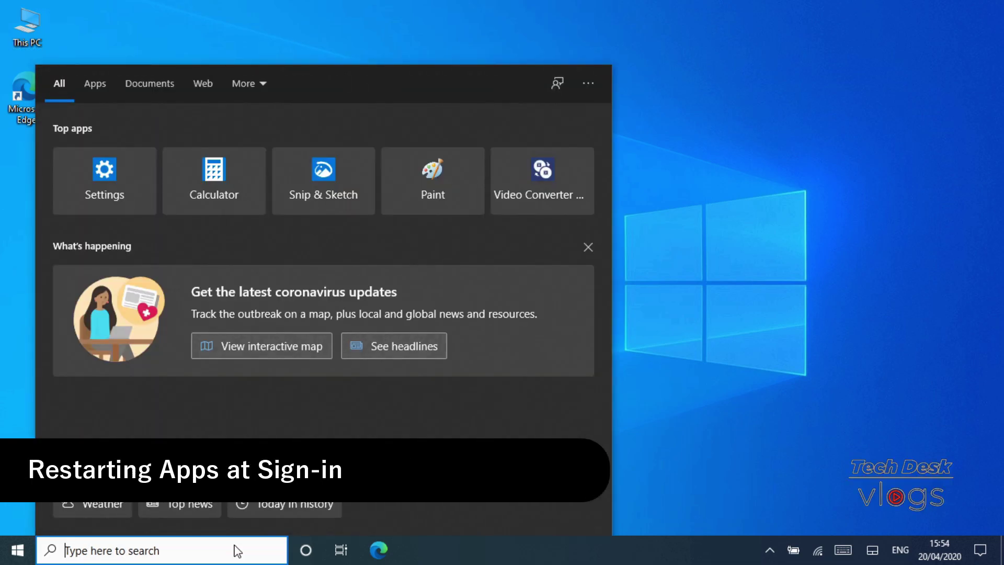
text(signin options)
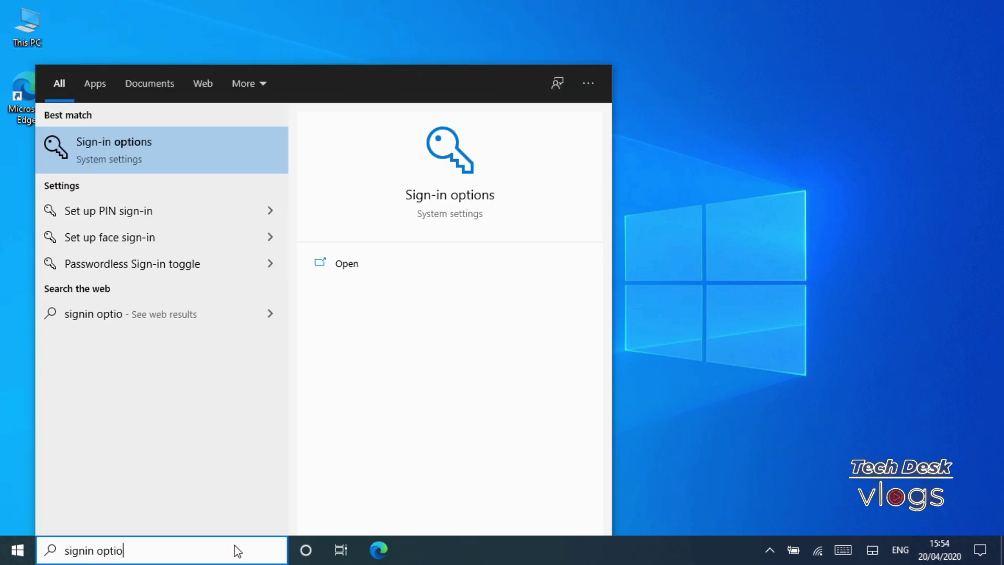
click(144, 169)
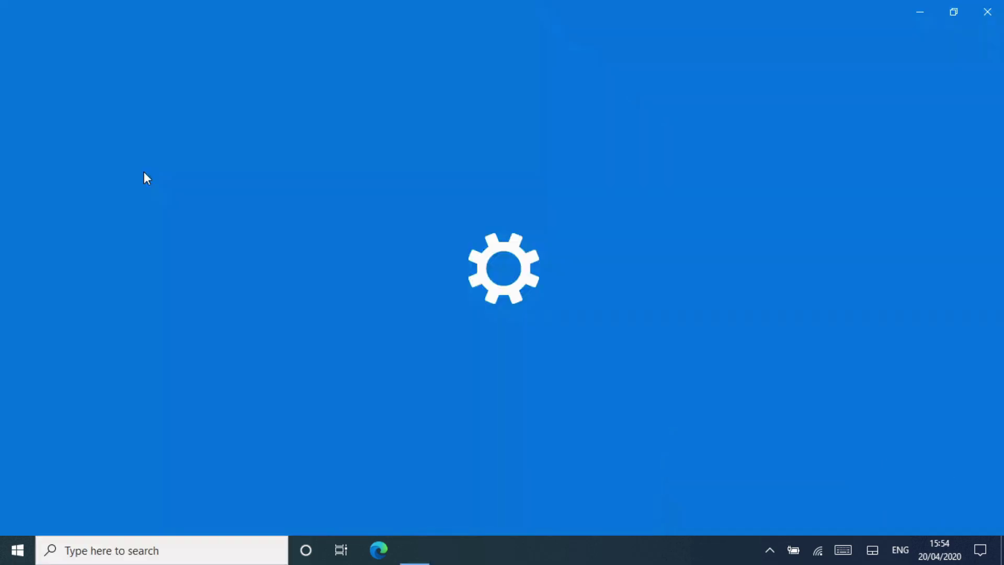
scroll(319, 339, down, 5)
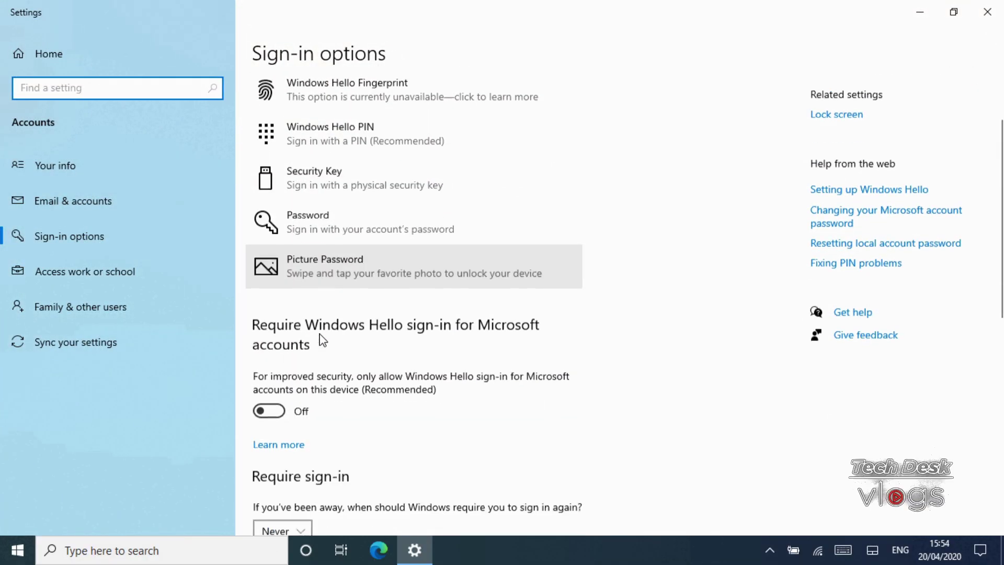
scroll(322, 341, down, 5)
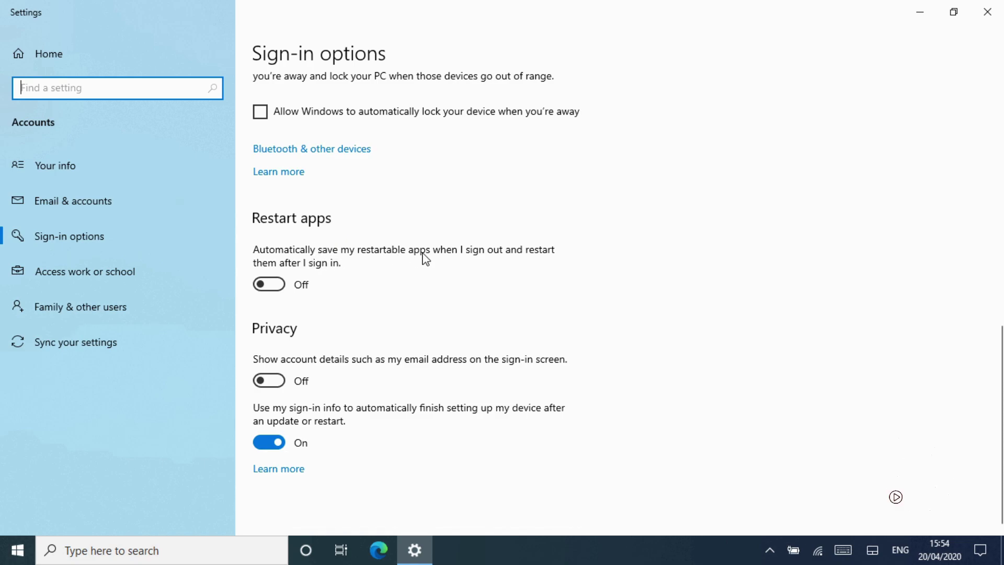
click(279, 286)
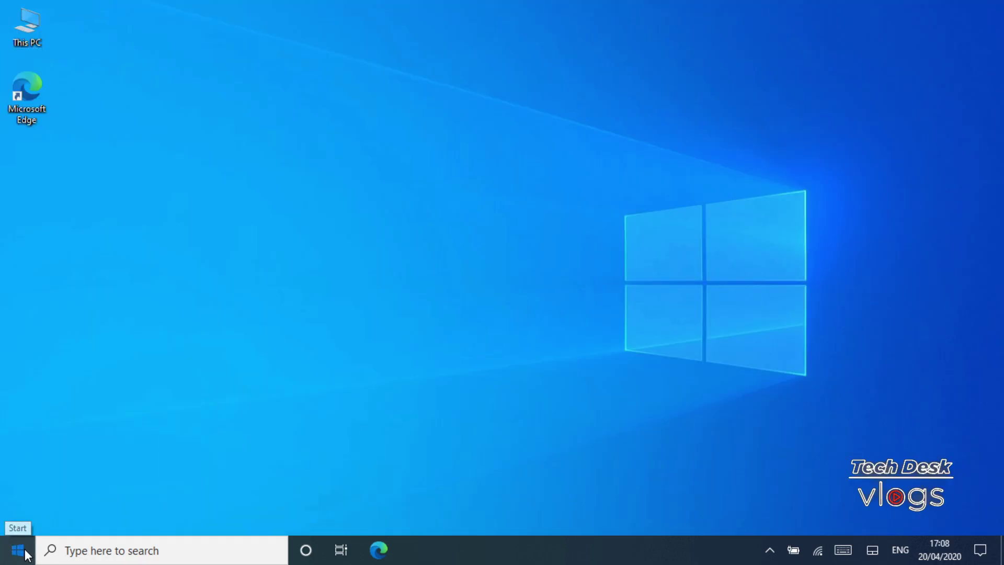
Go to the Text cursor page in Ease of Access settings.
click(23, 551)
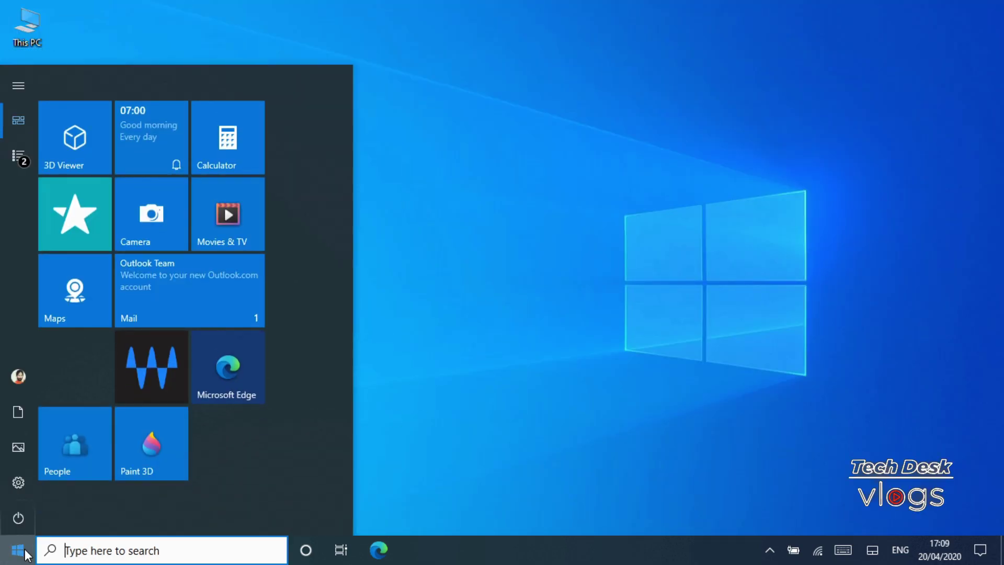
click(28, 487)
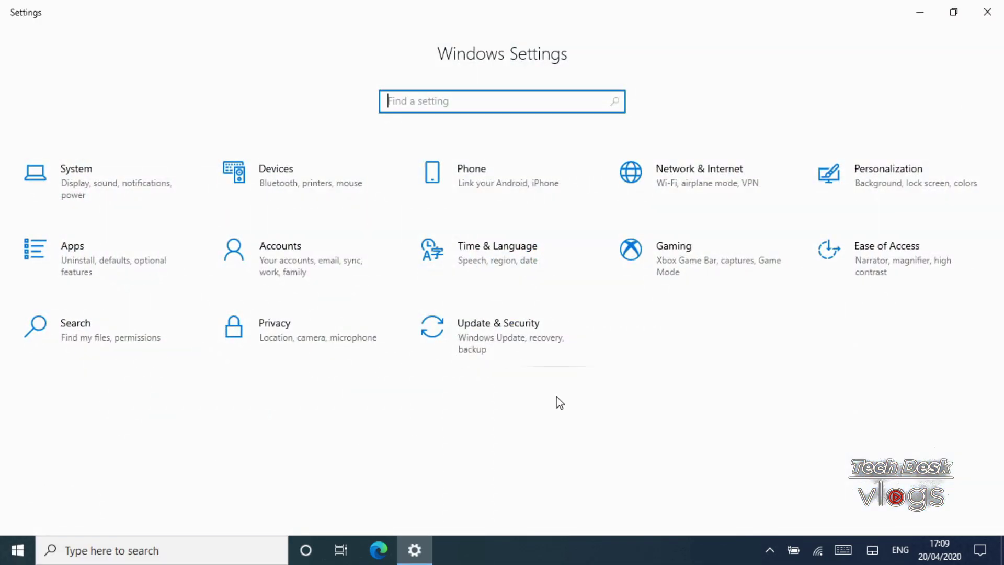
click(909, 280)
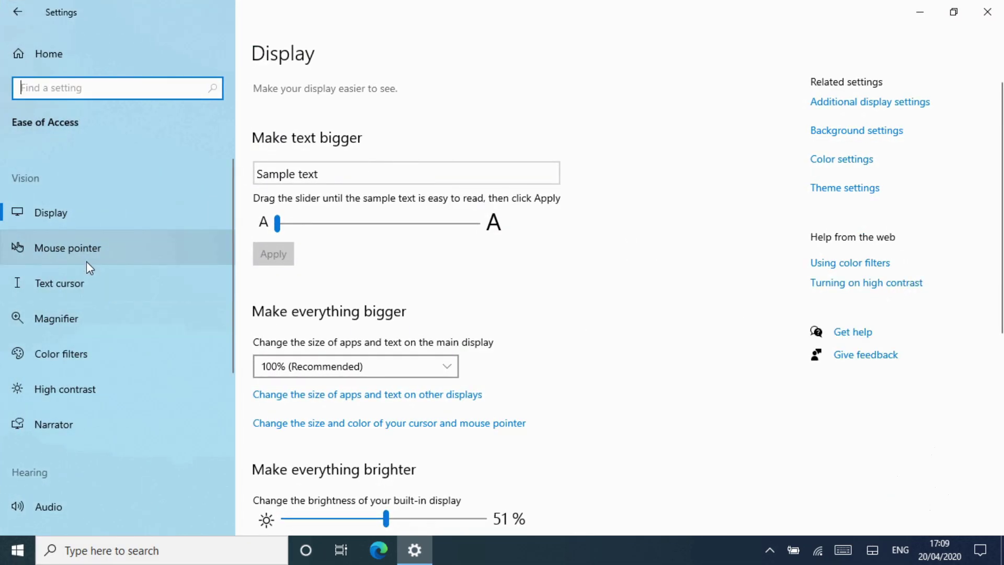
click(91, 290)
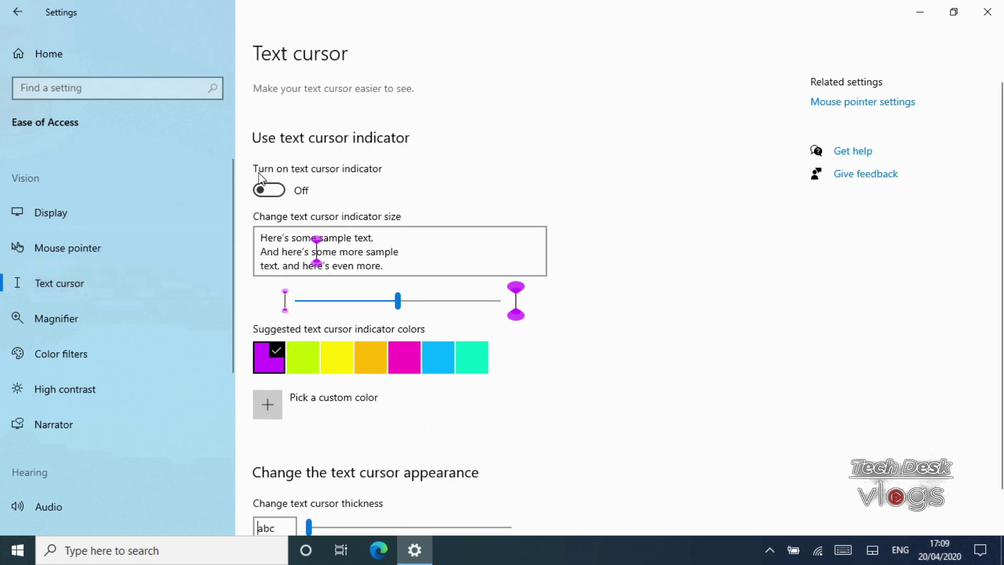
Turn on the text cursor indicator, preview each colour, and settle on purple.
click(272, 191)
click(303, 357)
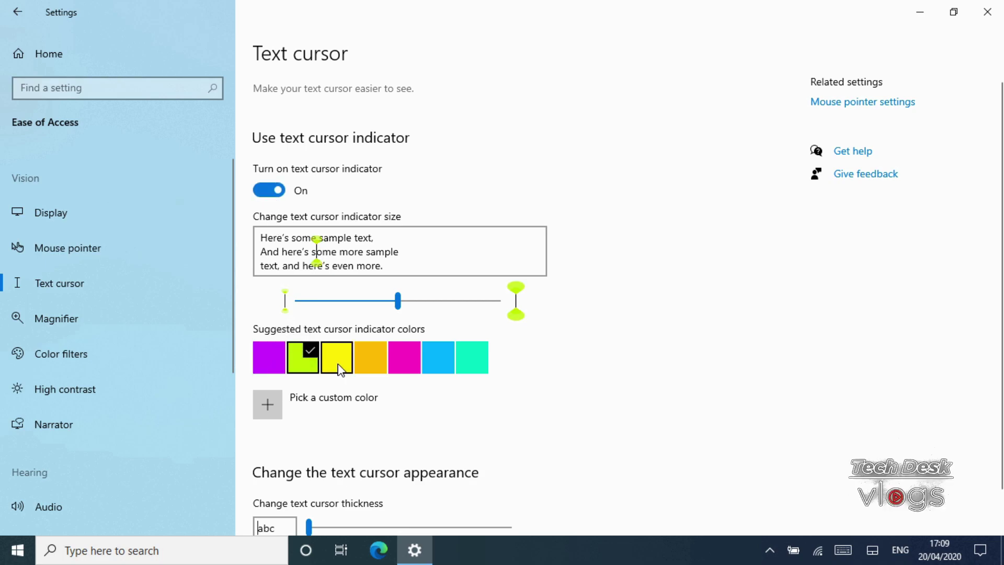
click(337, 357)
click(373, 357)
click(405, 357)
click(438, 357)
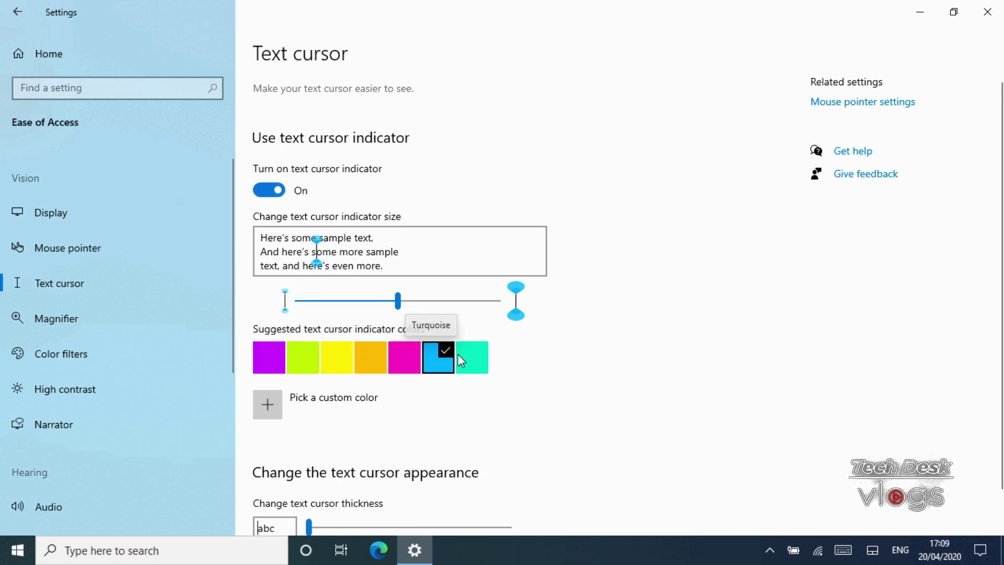
click(470, 357)
click(269, 358)
Set the indicator to its largest size and try cursor thickness 20, then back to minimum.
drag(398, 301, 514, 310)
scroll(289, 445, down, 1)
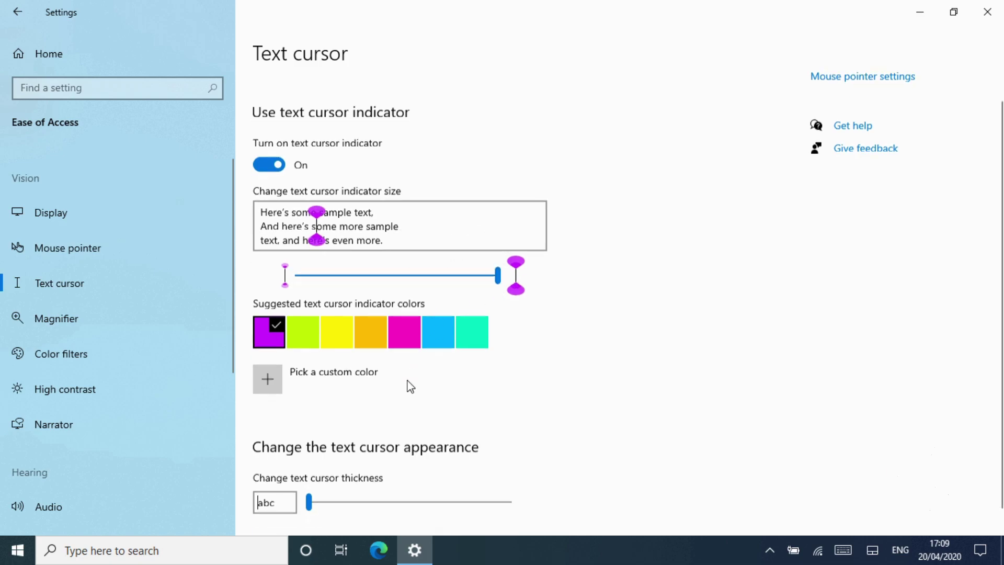
drag(309, 482, 583, 480)
drag(509, 481, 308, 484)
Close Settings and type two lines of test text in Notepad to try the indicator.
click(987, 11)
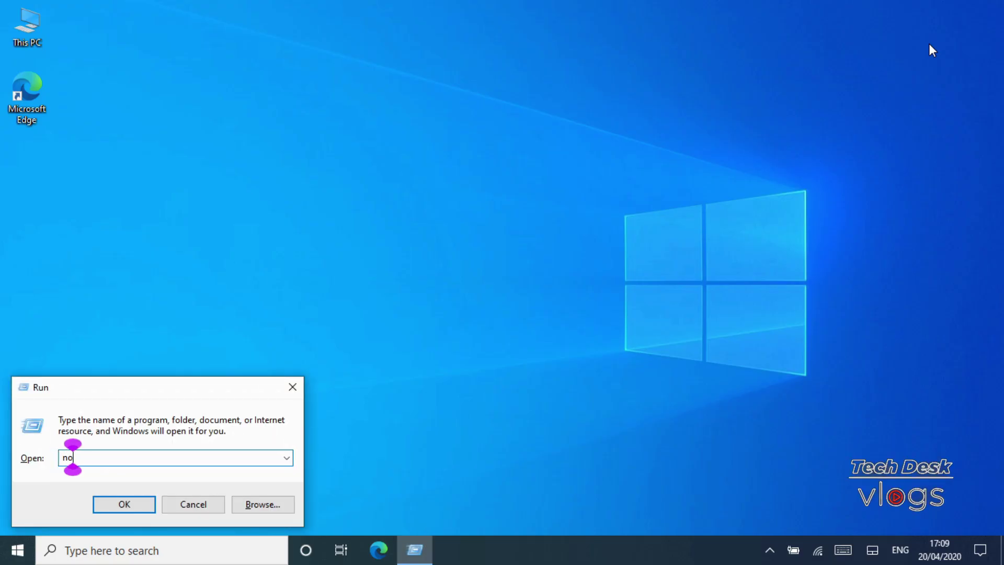
key(Return)
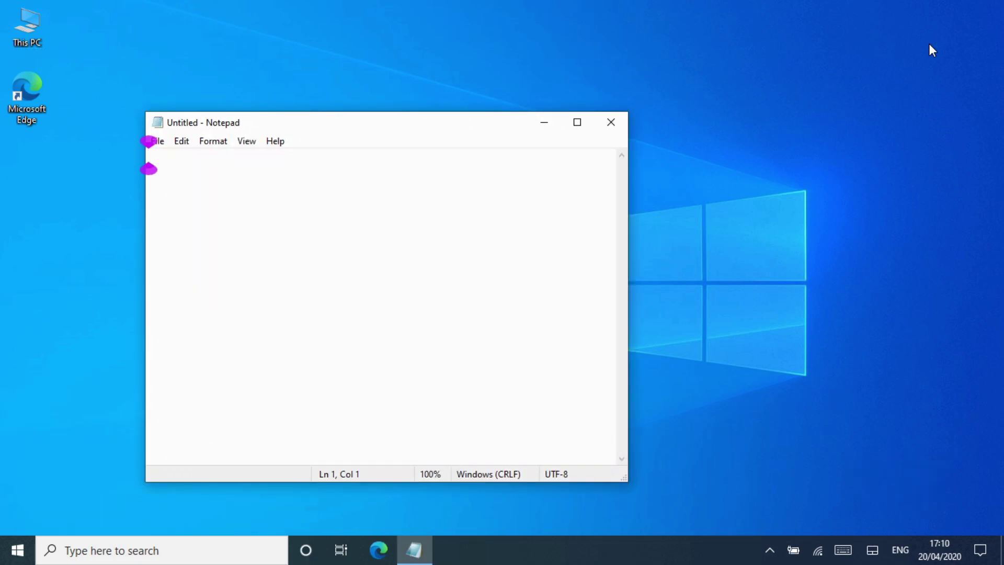
text(jkjhkjhkhkhkjhkj)
key(Return)
text(uhuhuhuhuuhuu)
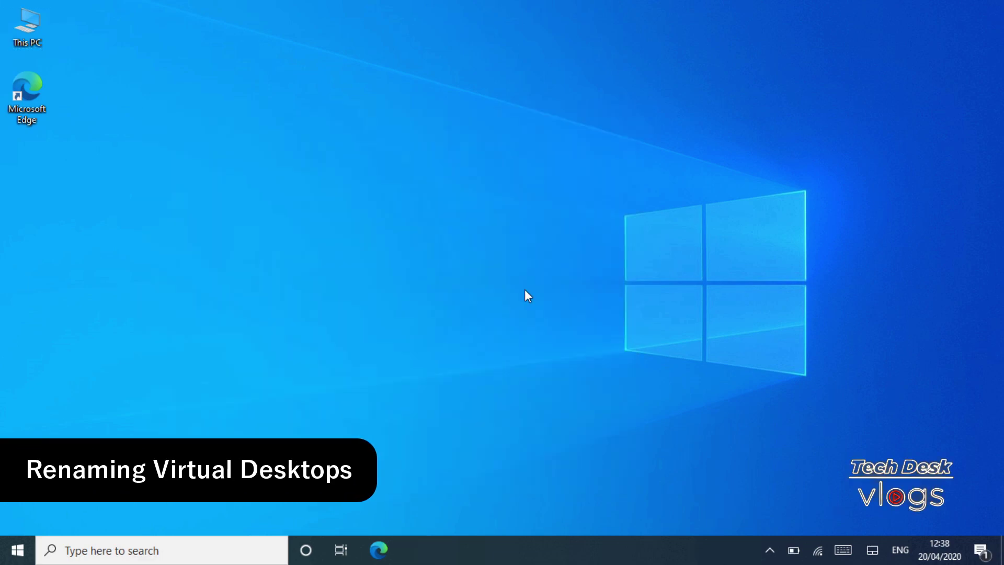
In Task View, rename Desktop 1 to a custom name.
click(344, 556)
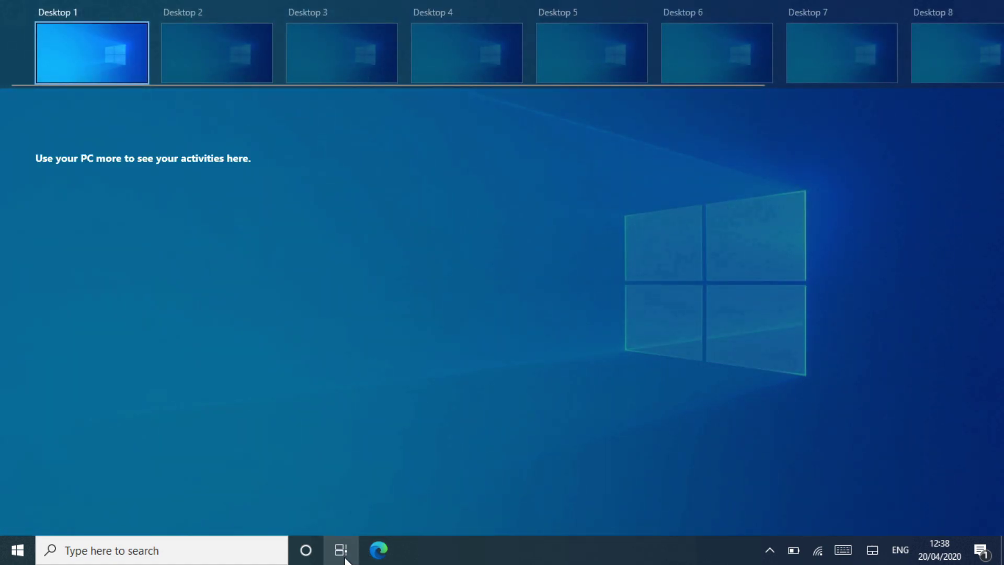
click(91, 11)
click(90, 12)
key(BackSpace)
key(BackSpace)
key(BackSpace)
key(BackSpace)
key(BackSpace)
key(BackSpace)
key(BackSpace)
key(BackSpace)
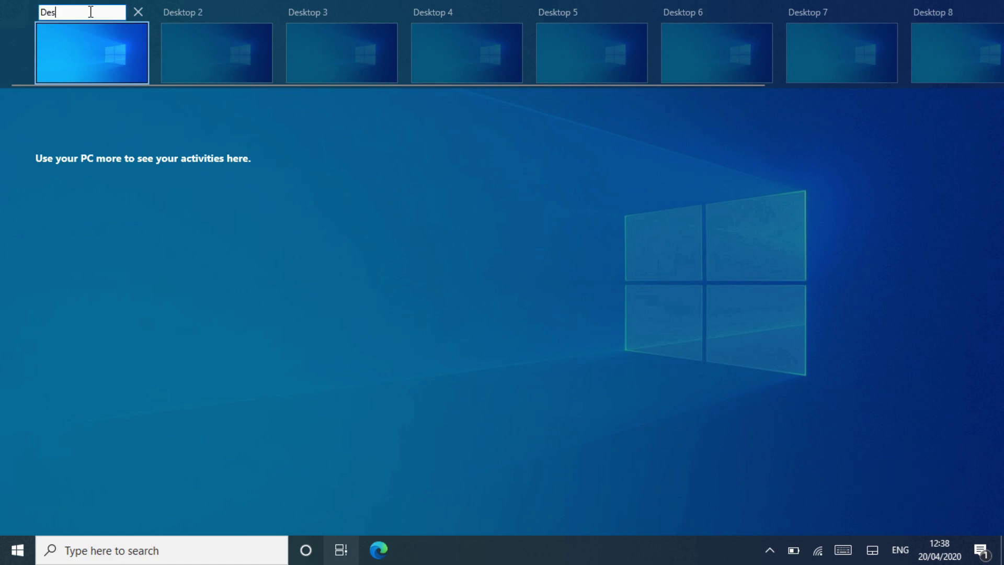
text(Jack)
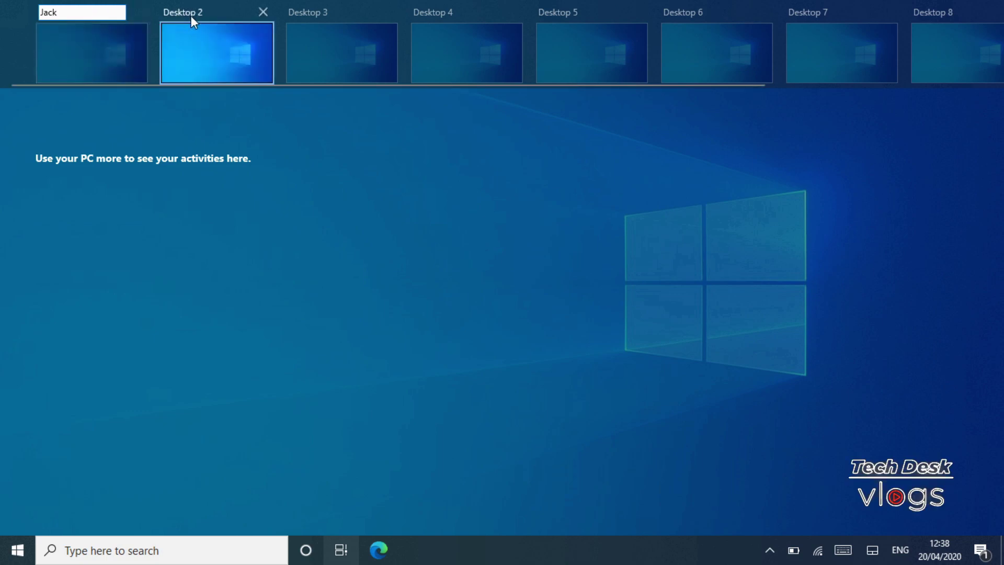
Rename Desktop 2 to a custom name via its right-click Rename option.
right_click(203, 37)
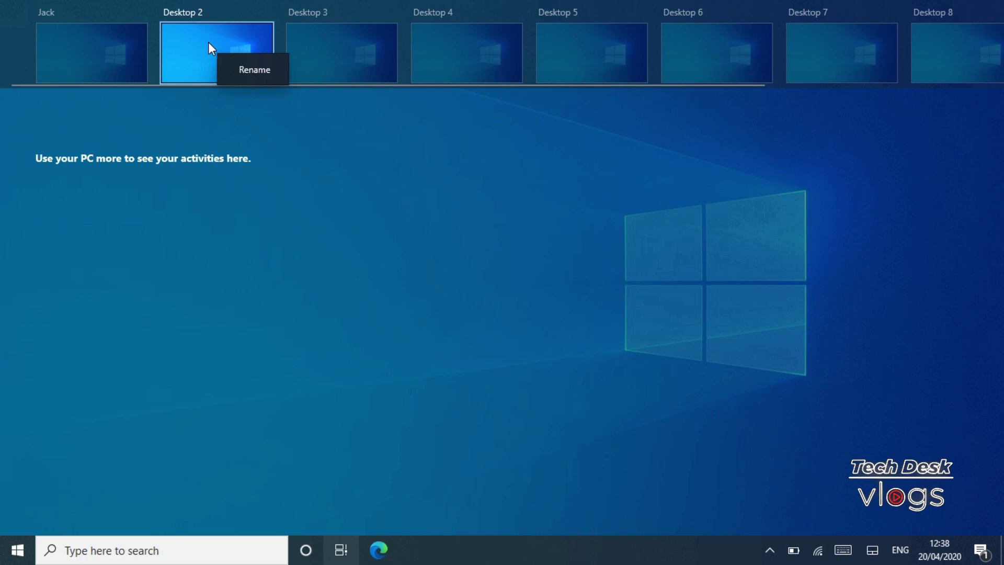
click(247, 68)
text(Bob)
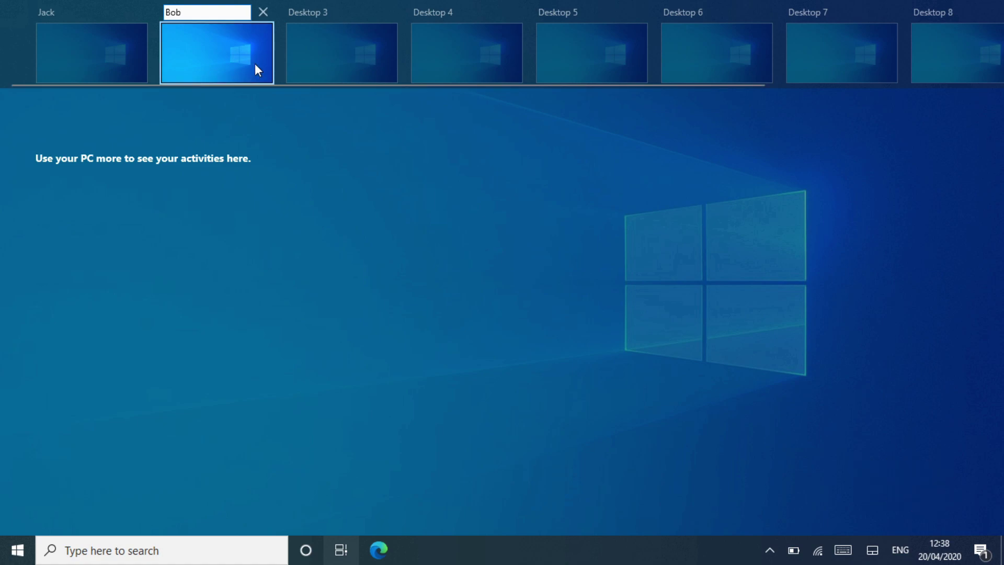
Begin renaming Desktop 3, cancel, and start its rename again.
click(308, 10)
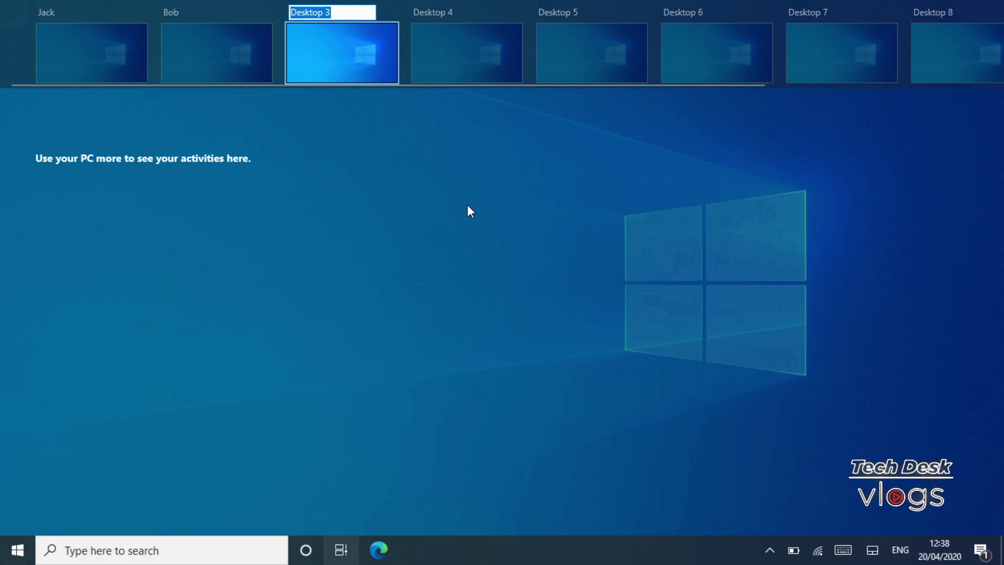
key(Return)
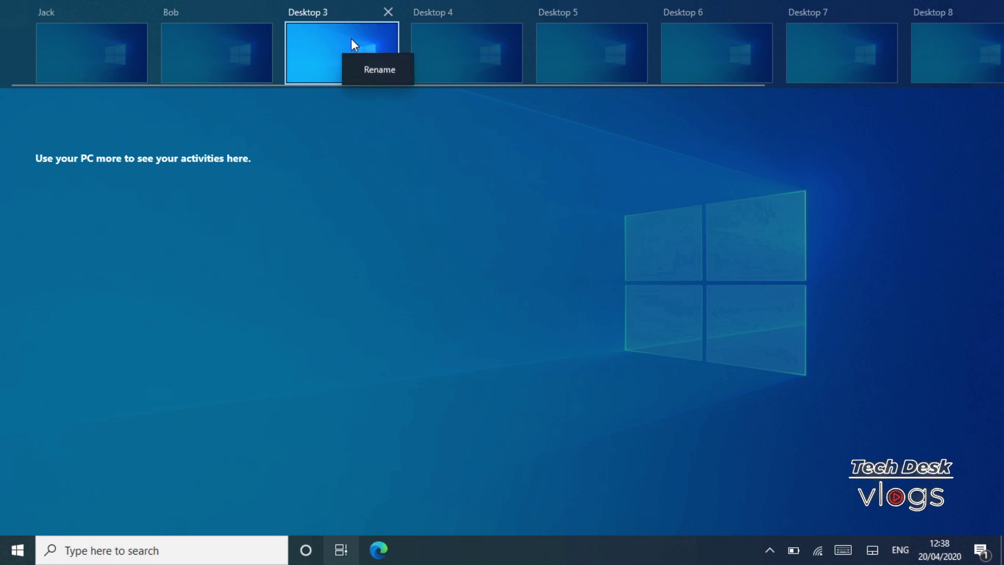
click(370, 71)
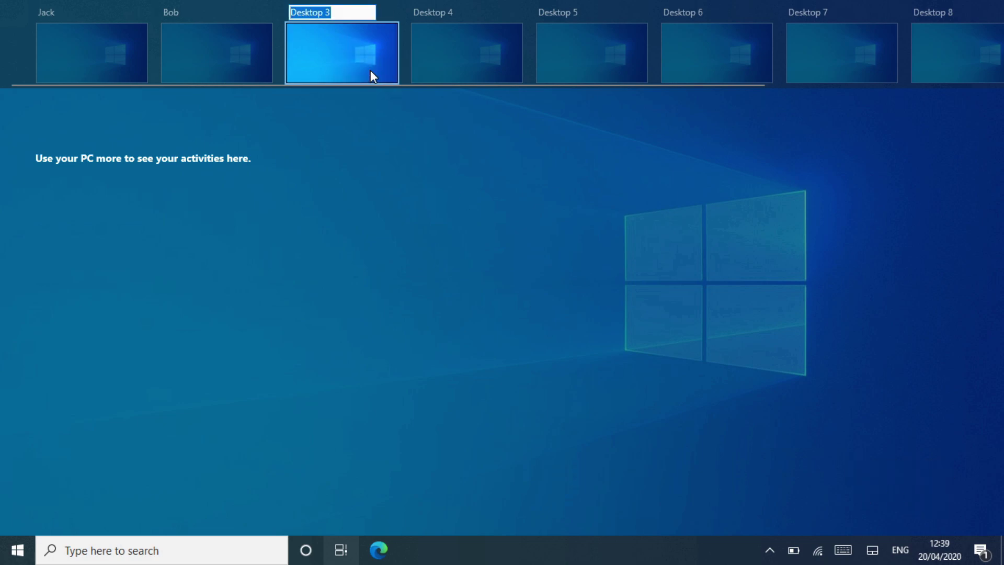